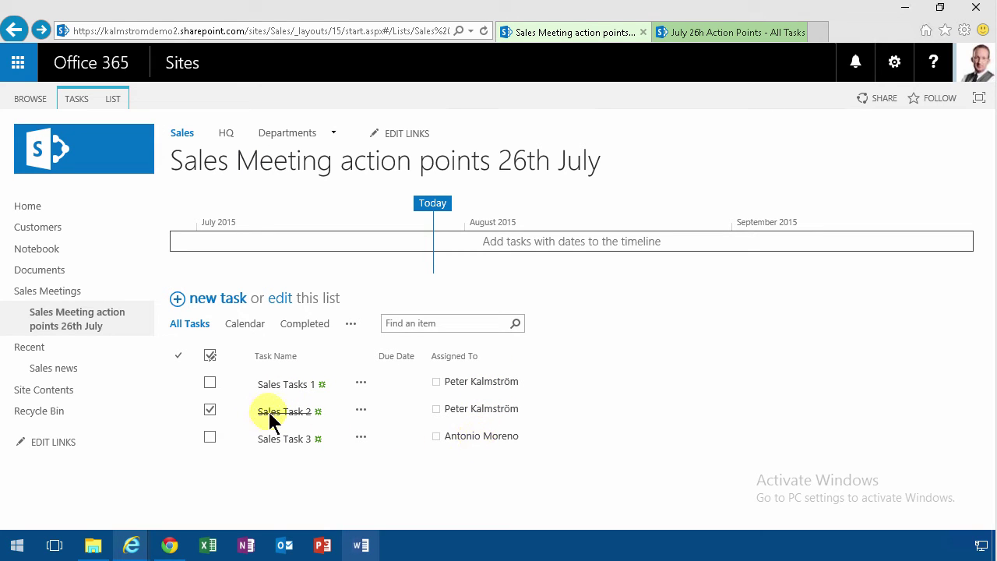
# Compare the IT and Sales July 26h Action Points task lists, then bring up the HQ link's menu.
pyautogui.click(688, 31)
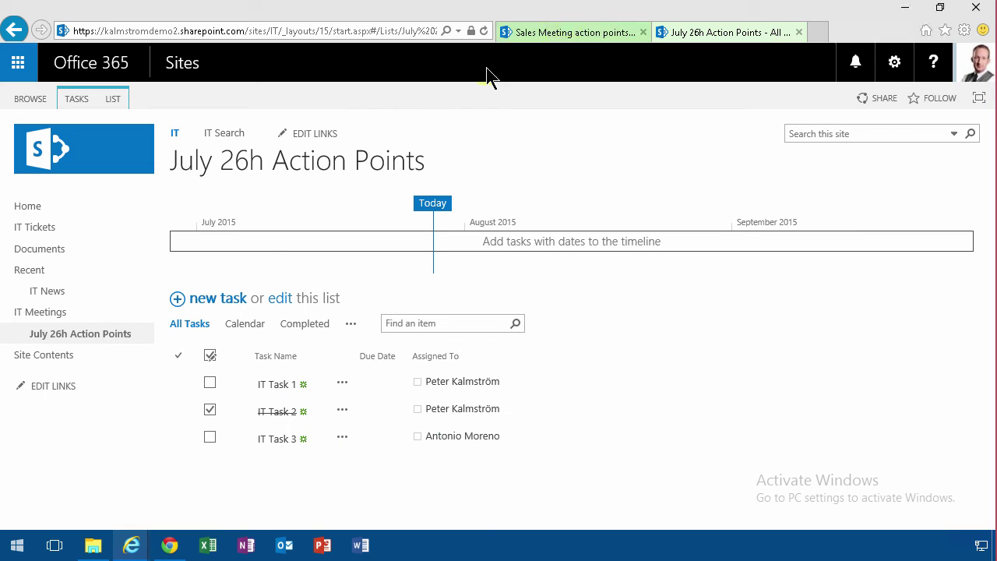
pyautogui.click(567, 35)
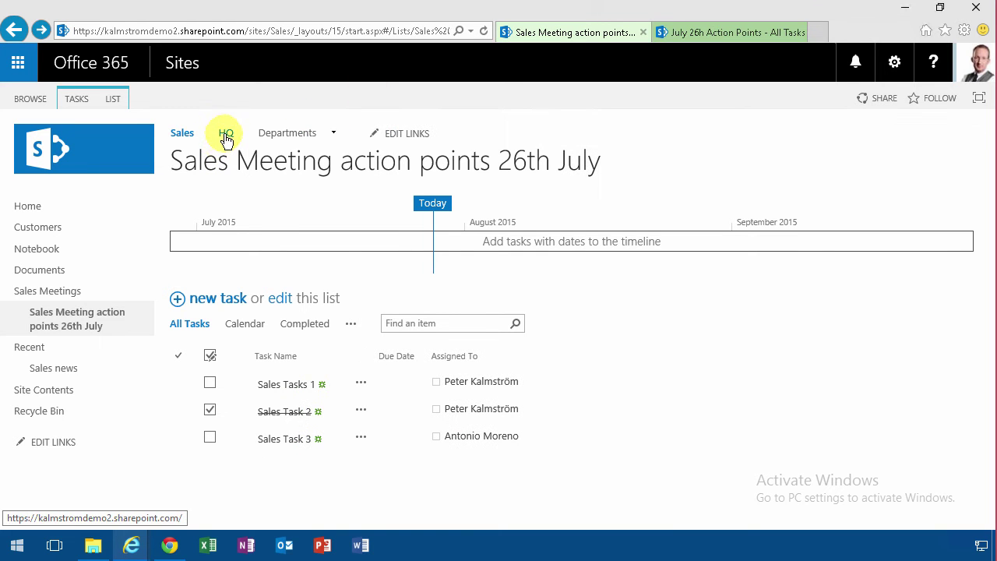
pyautogui.rightClick(226, 135)
# Open HQ in a new tab, edit the home page, and add an empty line above Strategic documents.
pyautogui.click(257, 164)
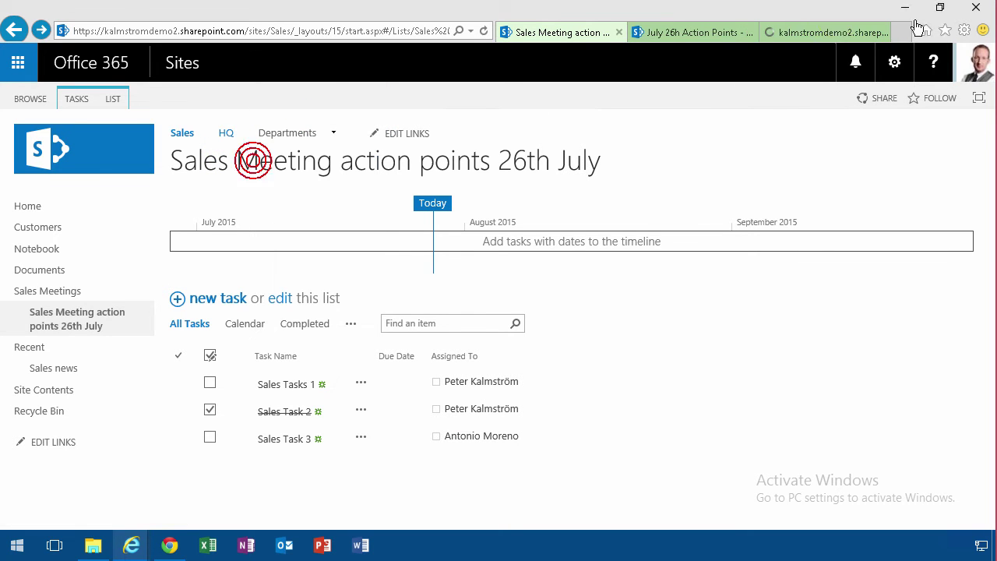
pyautogui.click(808, 35)
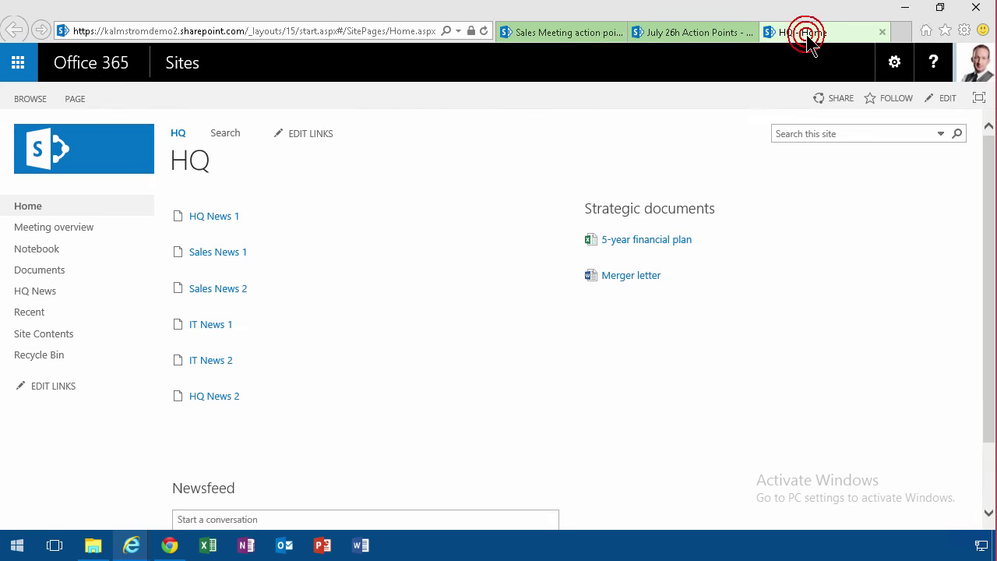
pyautogui.click(944, 100)
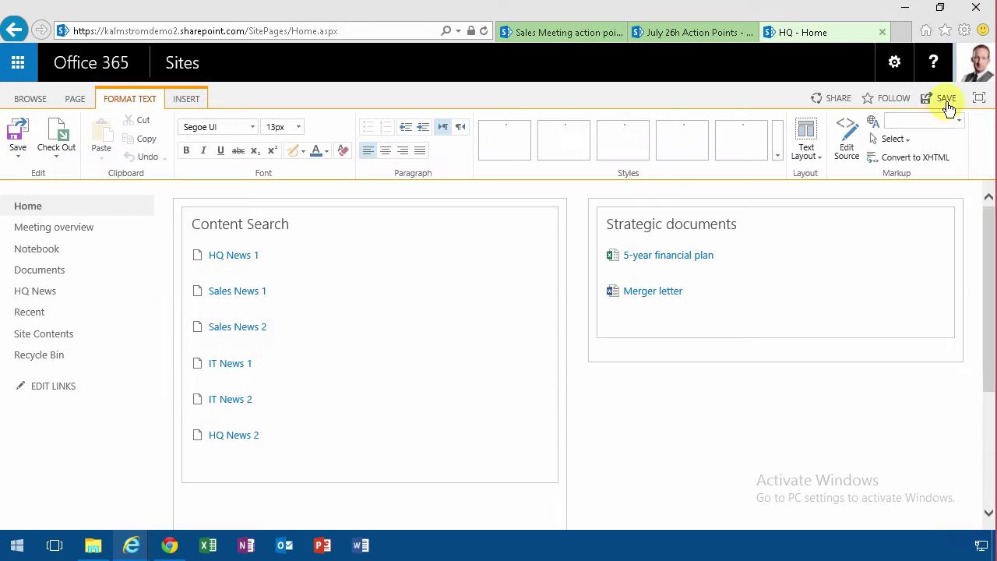
pyautogui.click(718, 242)
pyautogui.click(683, 241)
pyautogui.press('Return')
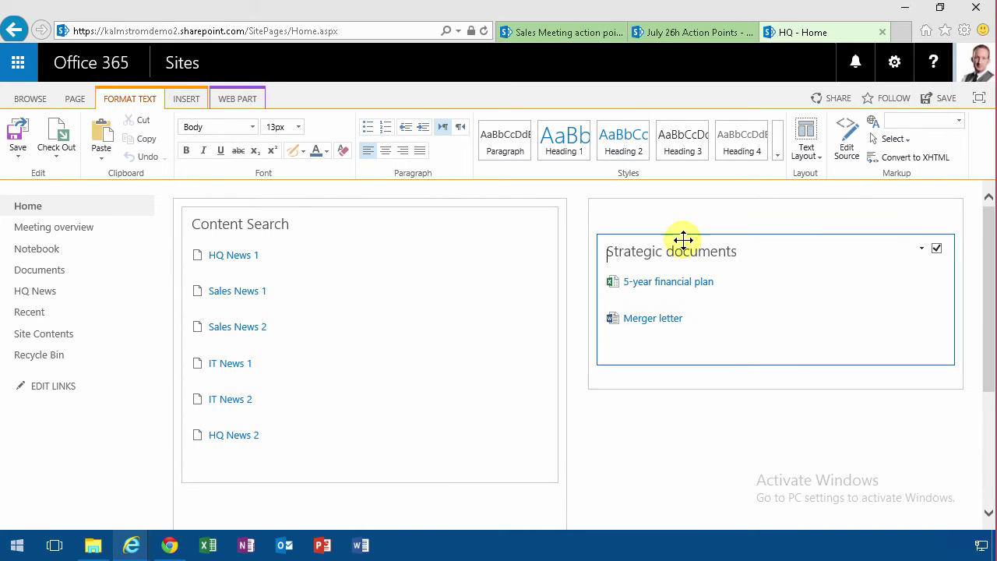
pyautogui.click(623, 213)
# Insert a Content Rollup > Content Search web part on the new line and open its settings.
pyautogui.click(185, 99)
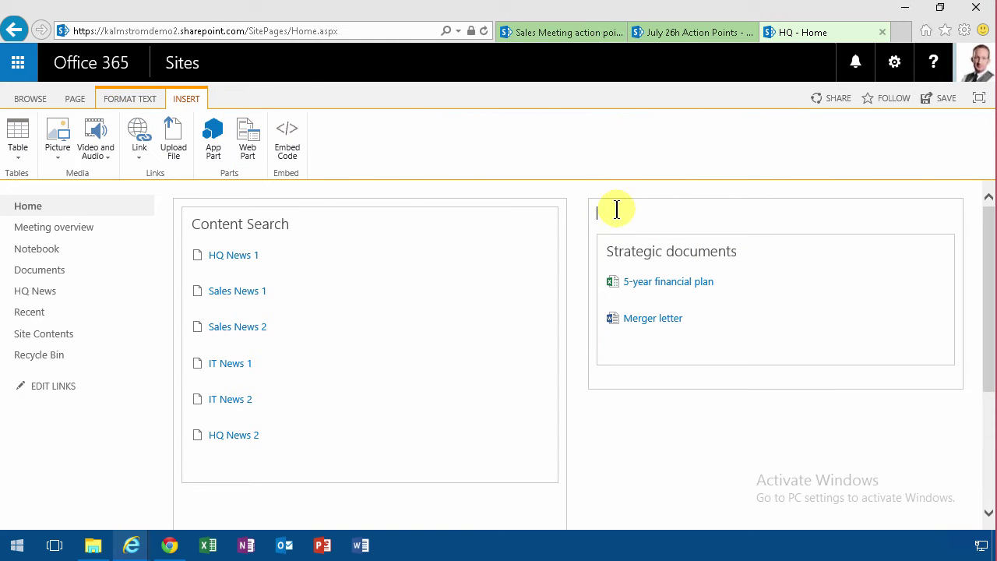
pyautogui.click(247, 137)
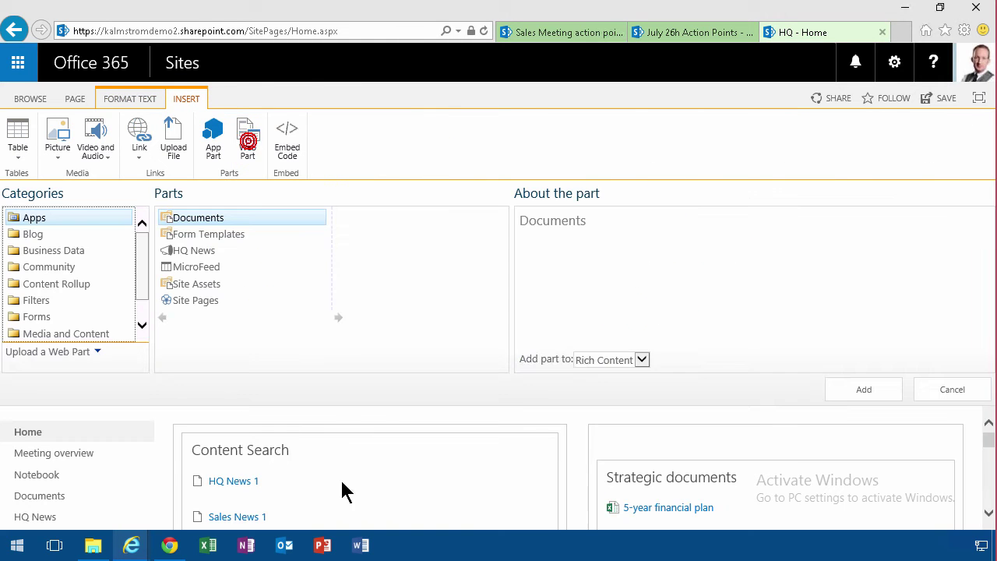
pyautogui.click(70, 285)
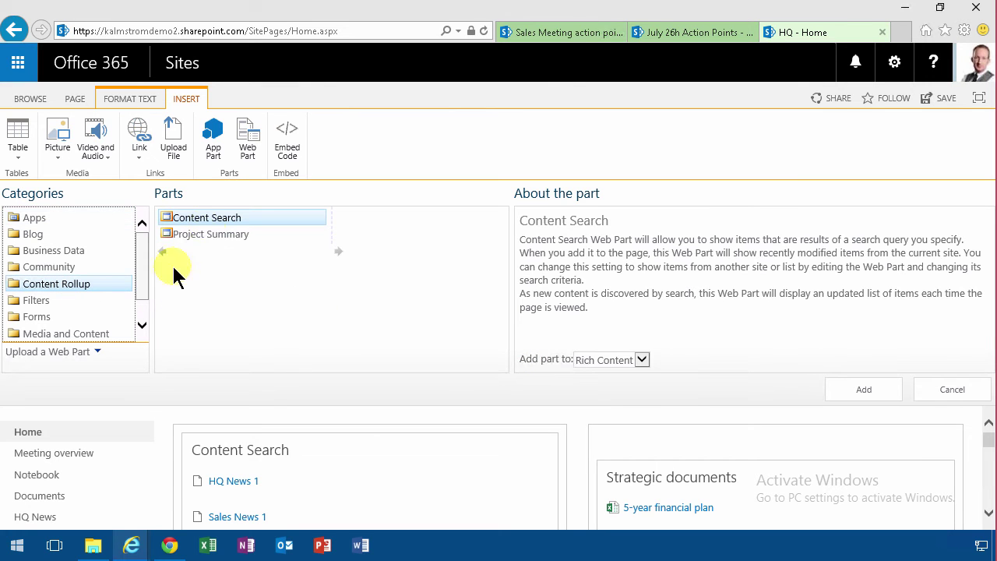
pyautogui.click(209, 224)
pyautogui.click(861, 390)
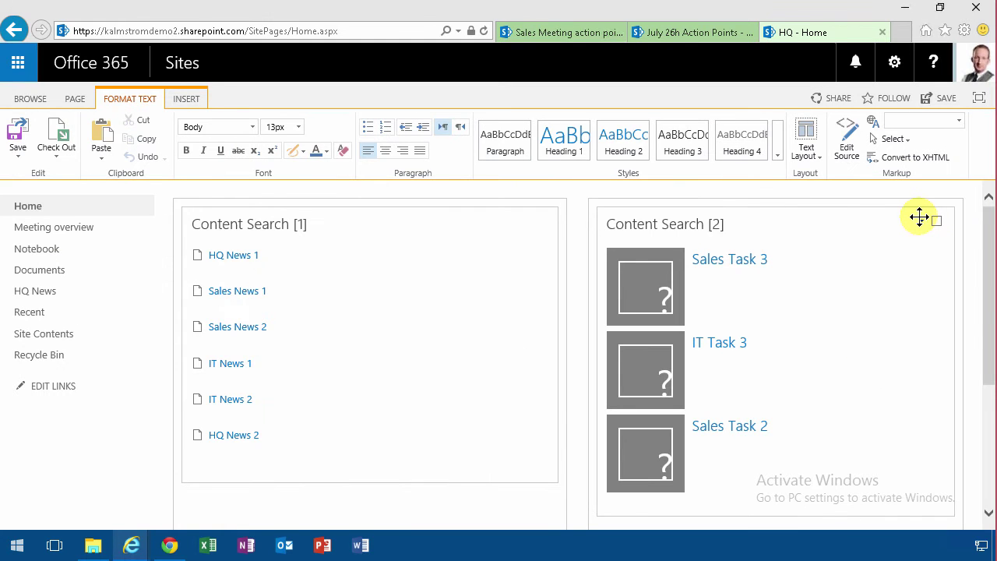
pyautogui.click(921, 222)
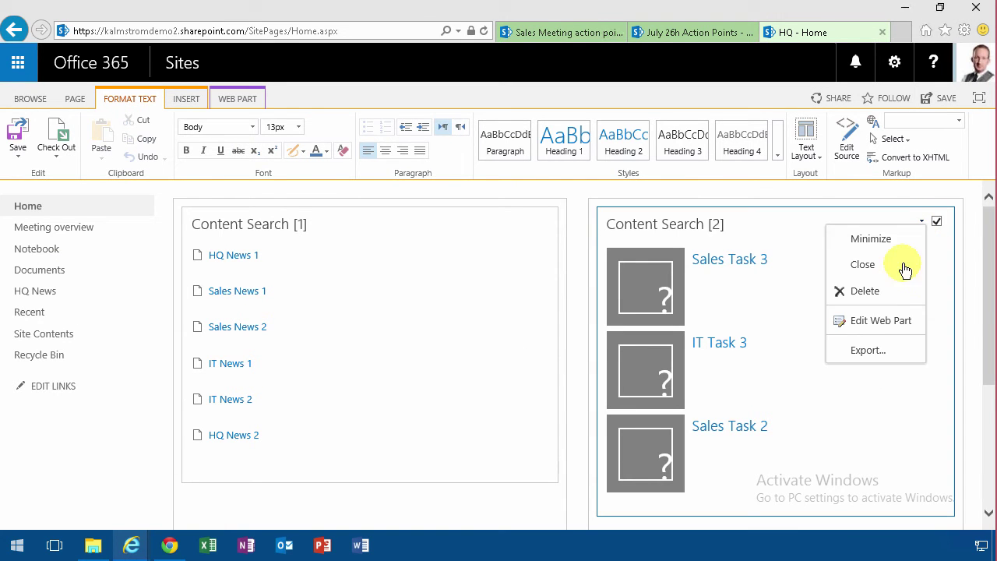
pyautogui.click(879, 318)
# Query items matching the Task content type with no app restriction, covering all sites.
pyautogui.click(826, 281)
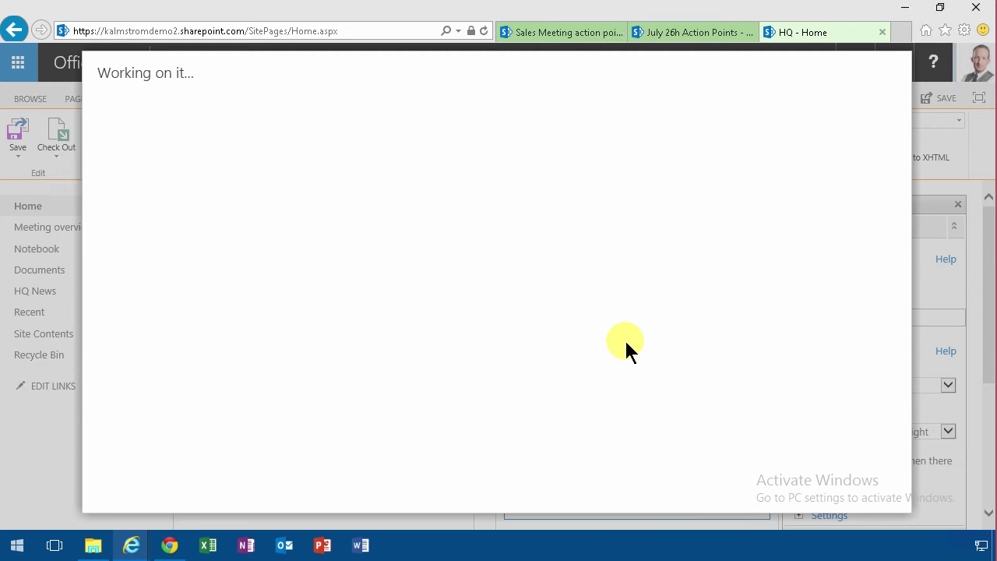
pyautogui.click(516, 166)
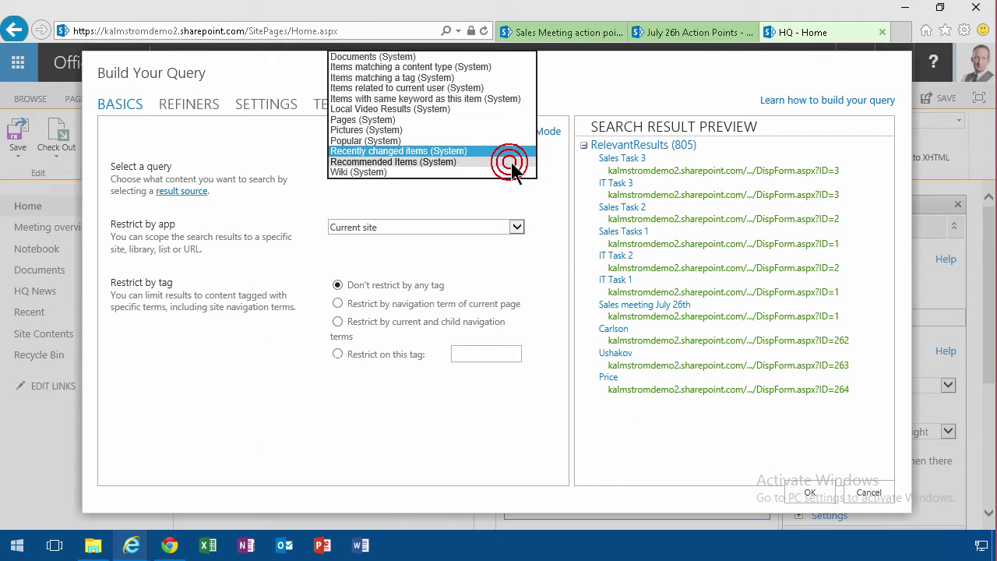
pyautogui.click(416, 67)
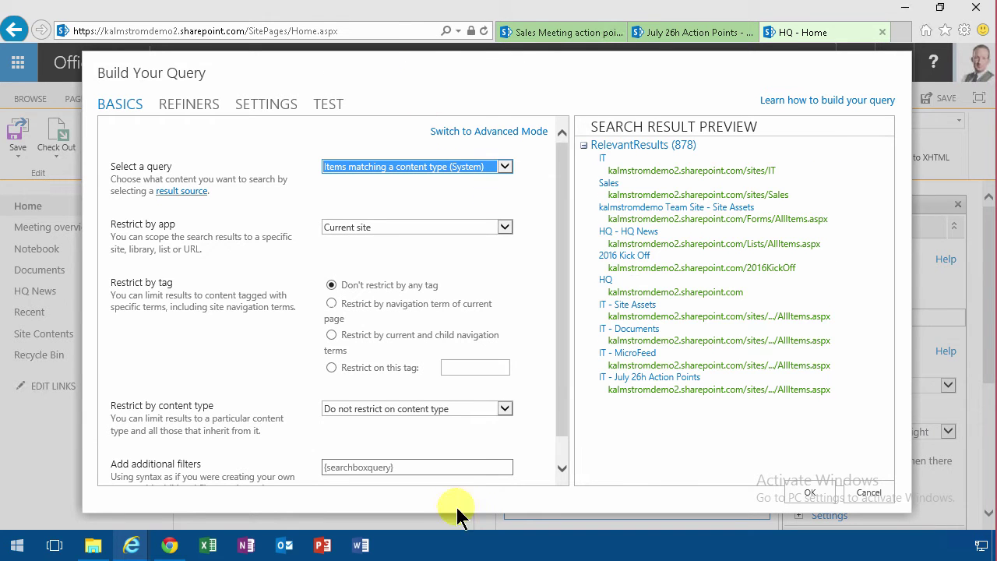
pyautogui.click(510, 410)
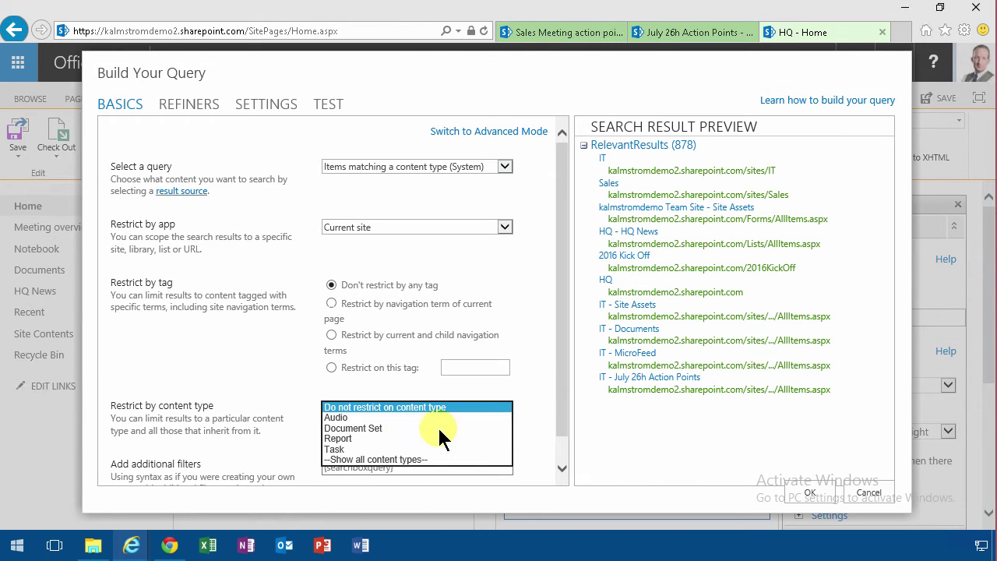
pyautogui.click(354, 455)
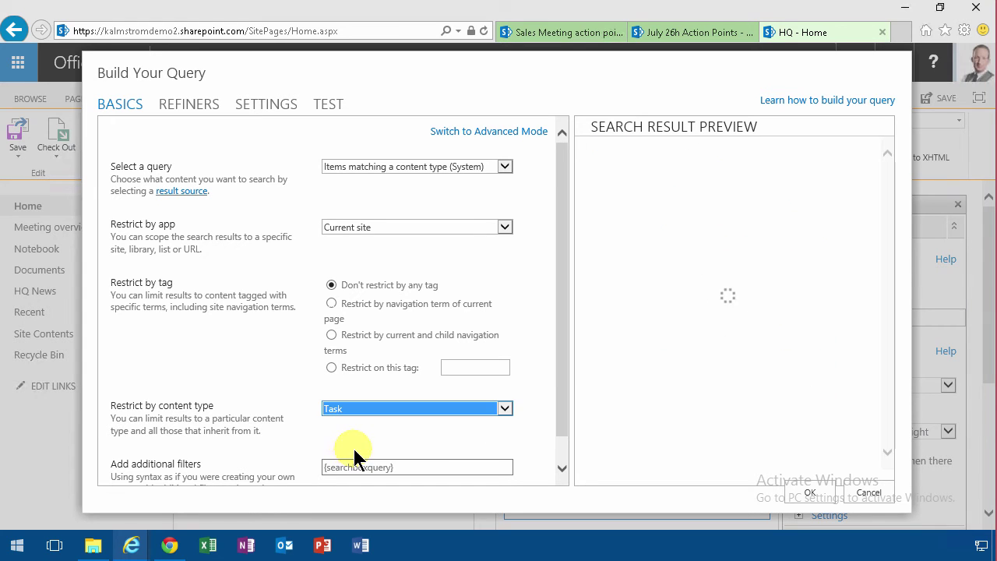
pyautogui.click(455, 228)
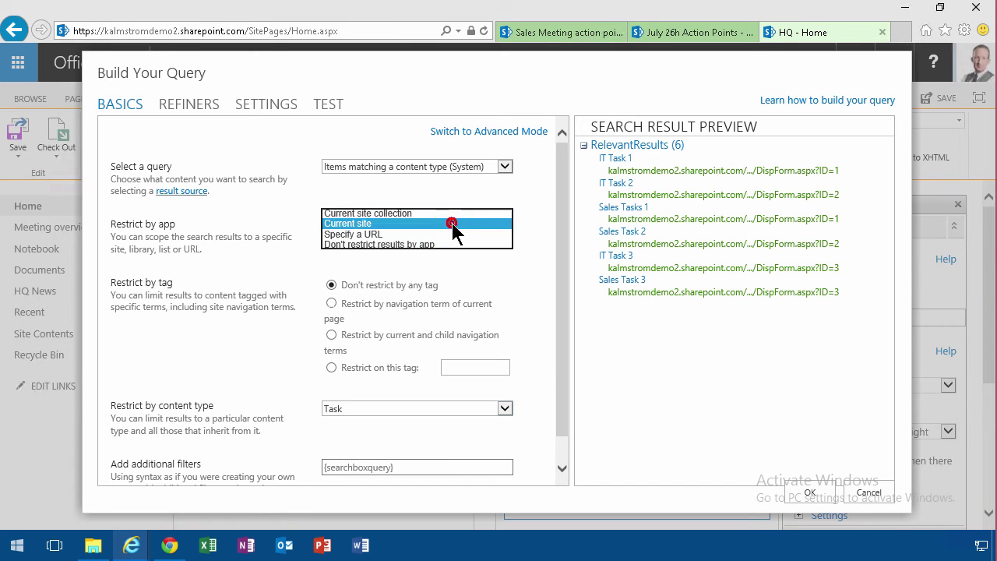
pyautogui.click(372, 245)
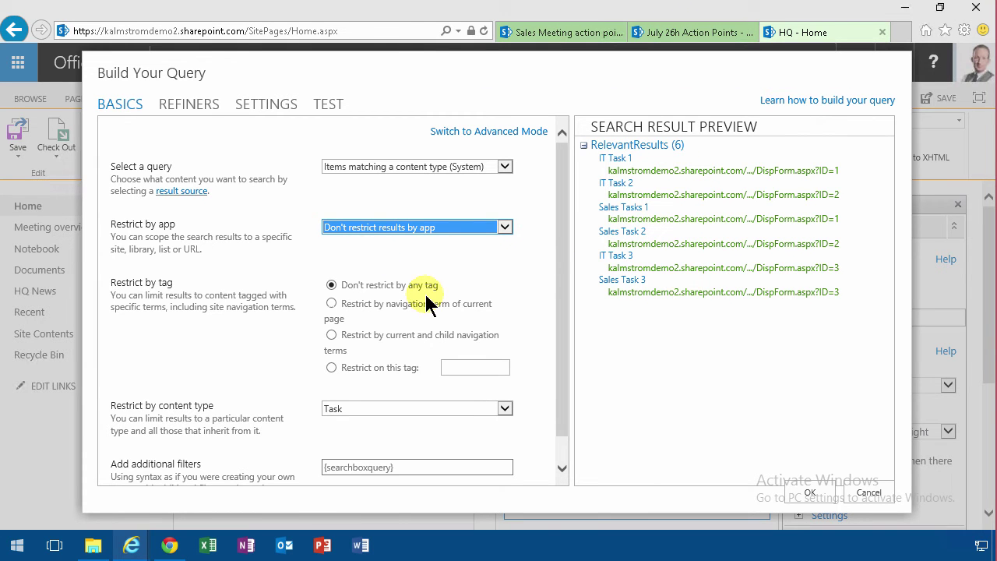
# In advanced mode, add an AssignedTo Equals current user filter and test the query.
pyautogui.click(519, 134)
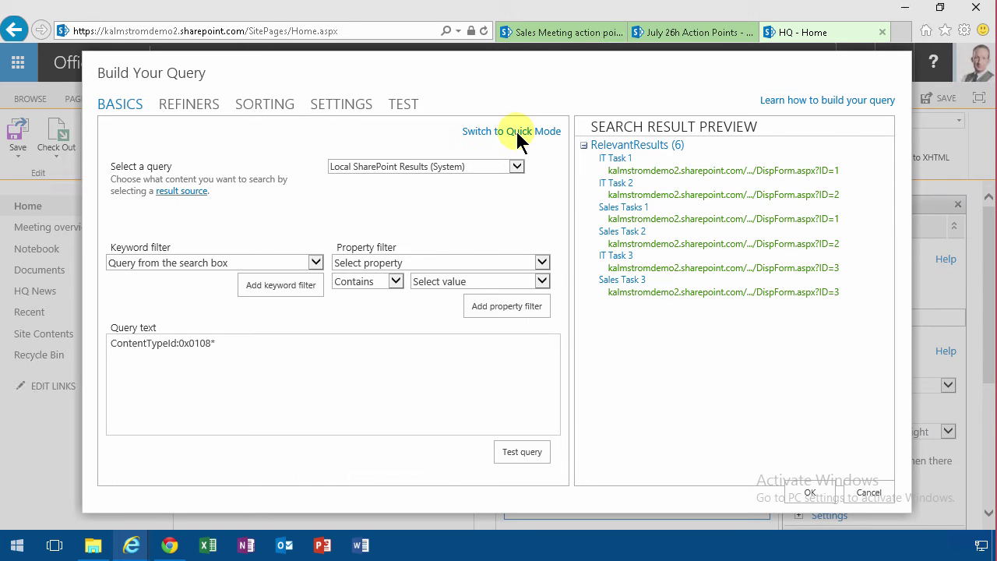
pyautogui.click(448, 262)
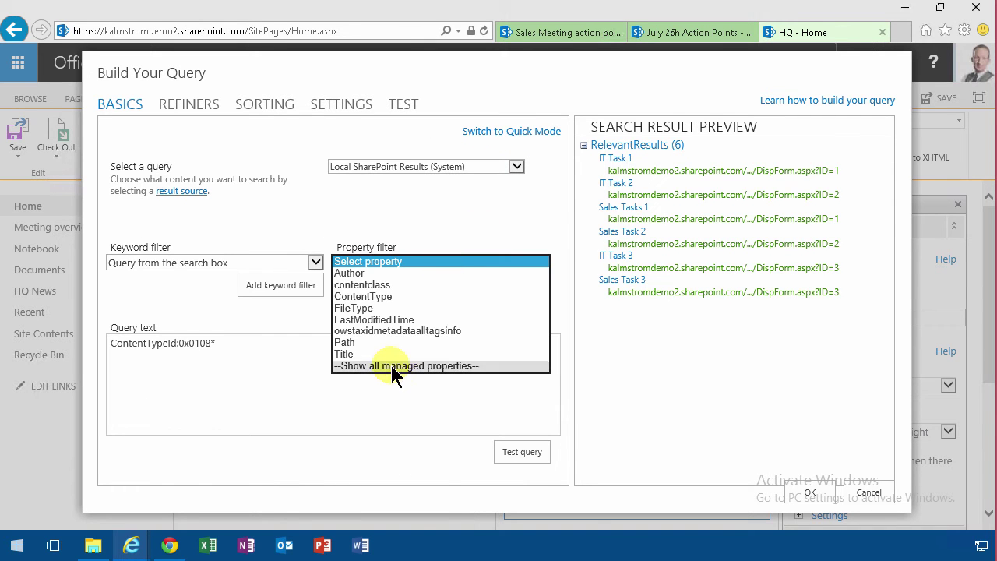
pyautogui.click(391, 365)
pyautogui.click(417, 258)
pyautogui.click(384, 260)
pyautogui.click(395, 282)
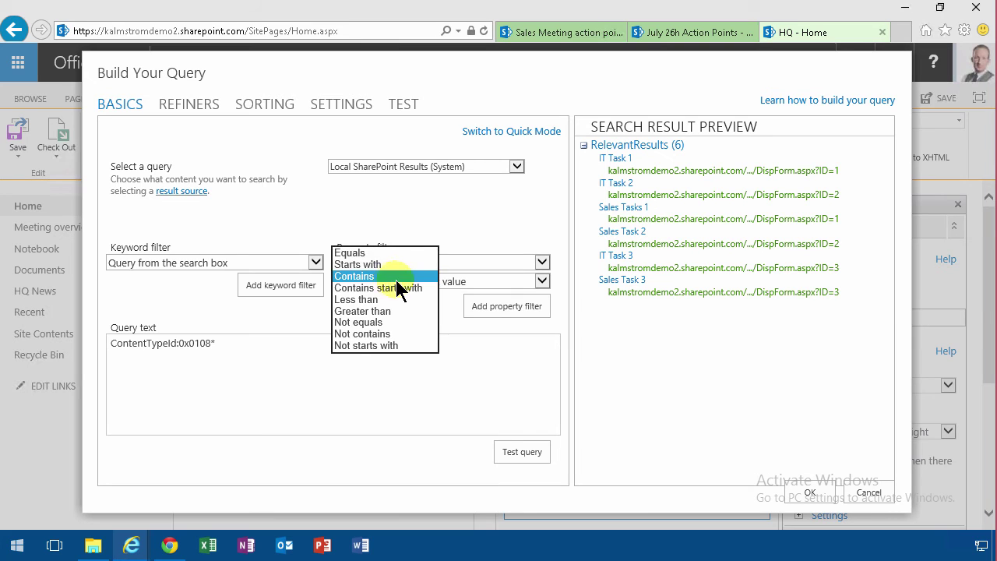
pyautogui.click(352, 253)
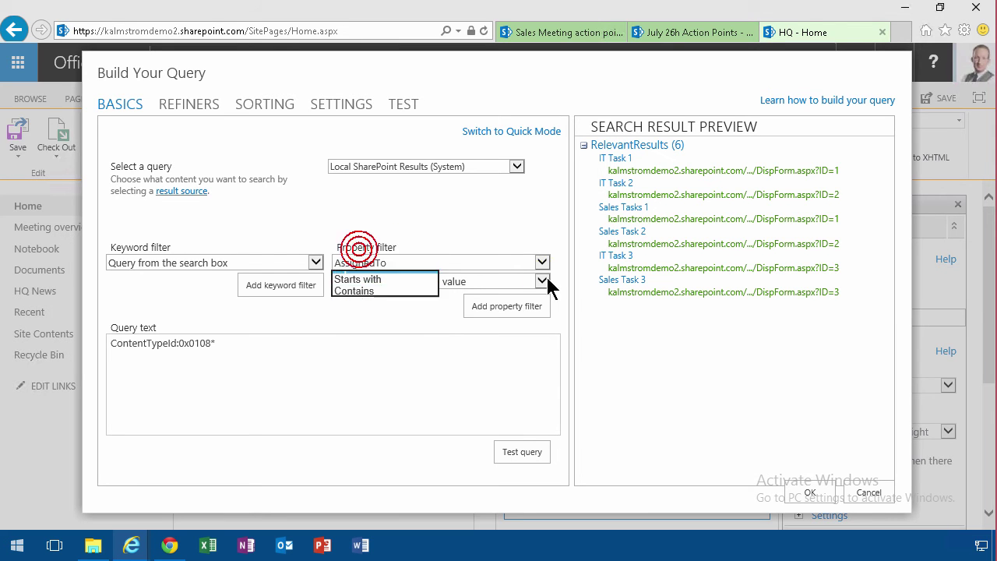
pyautogui.click(540, 281)
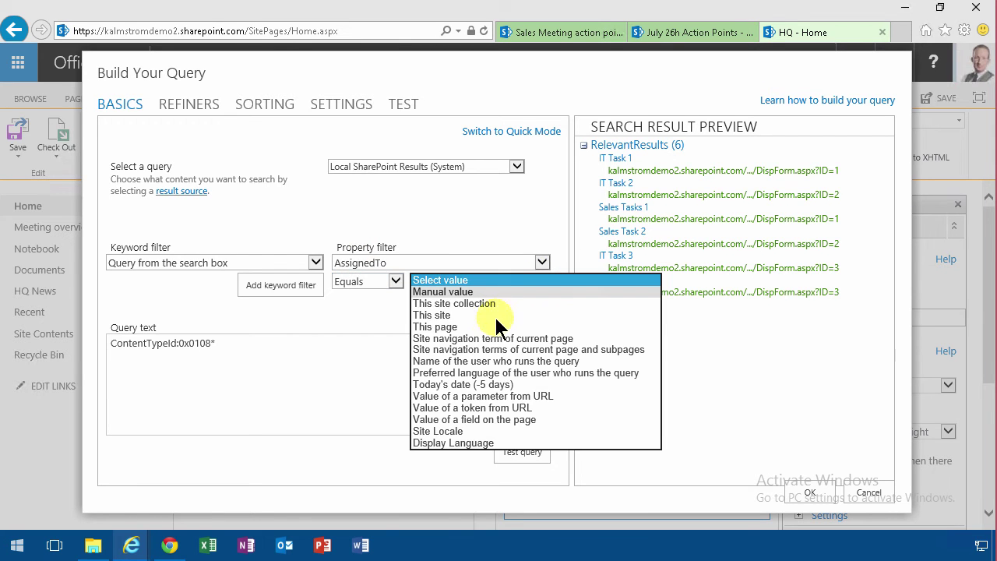
pyautogui.click(483, 360)
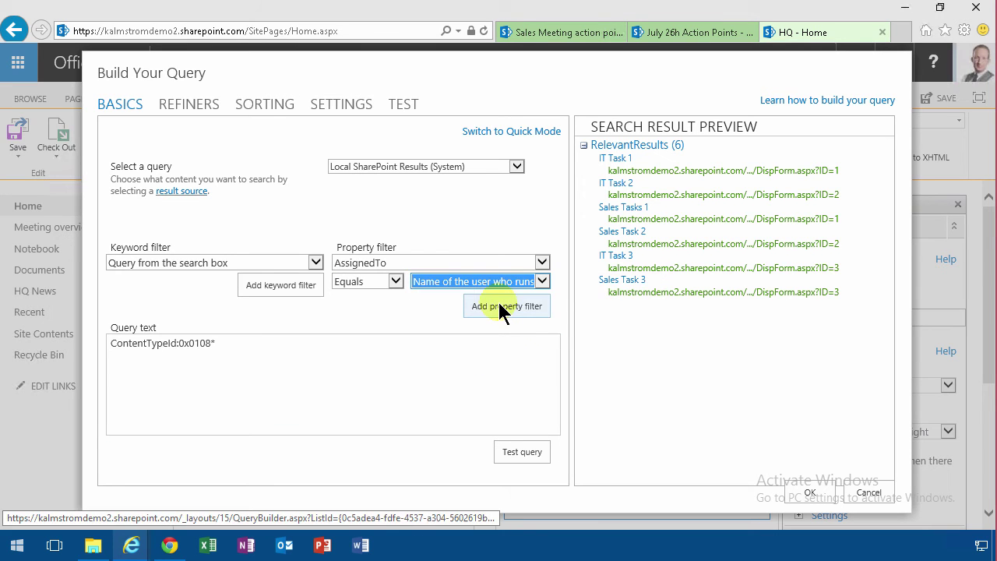
pyautogui.click(503, 306)
pyautogui.click(534, 449)
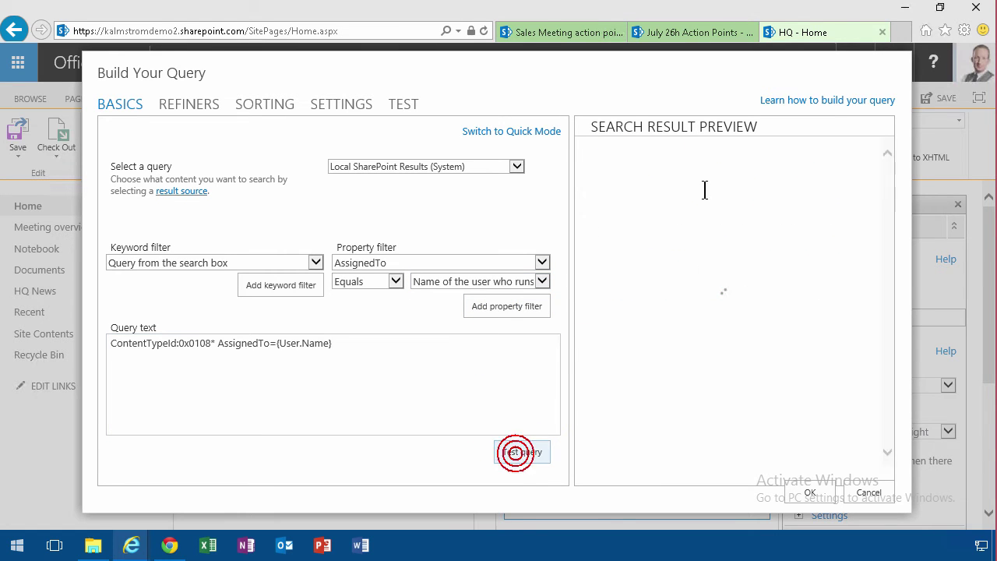
# Add a Status Not equals 'Completed' manual-value filter and test the query.
pyautogui.click(363, 340)
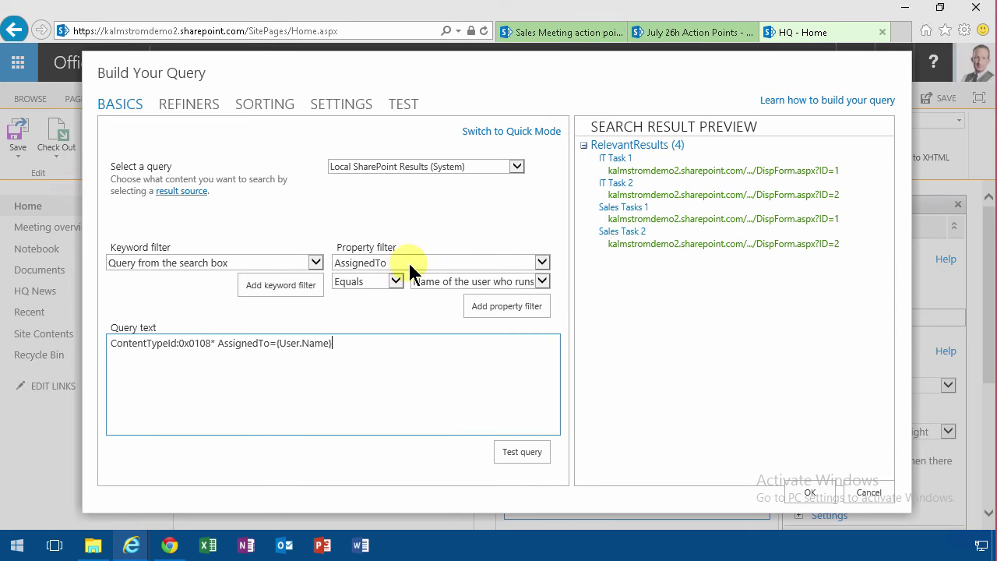
pyautogui.click(411, 263)
pyautogui.moveTo(545, 201); pyautogui.dragTo(378, 422)
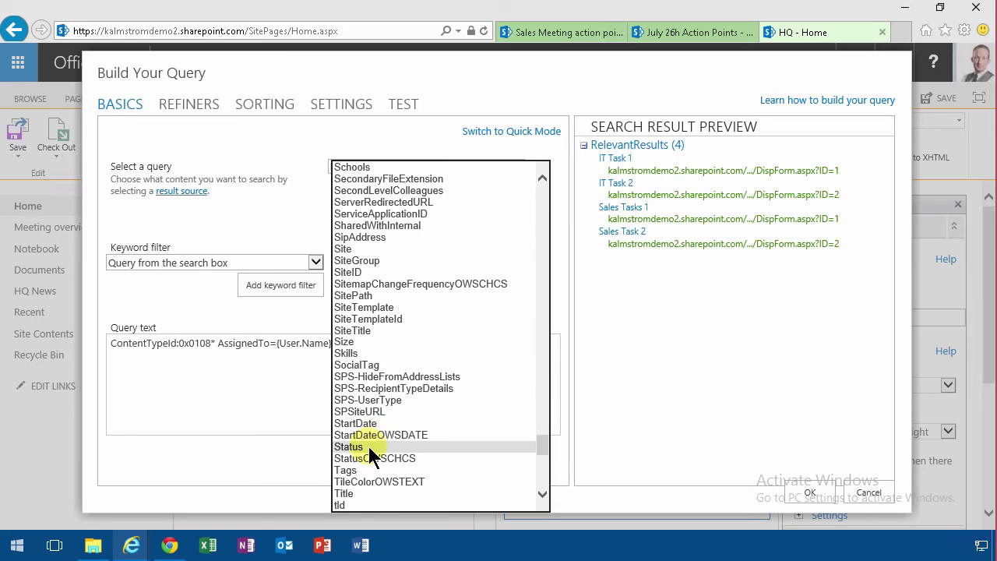
pyautogui.click(373, 448)
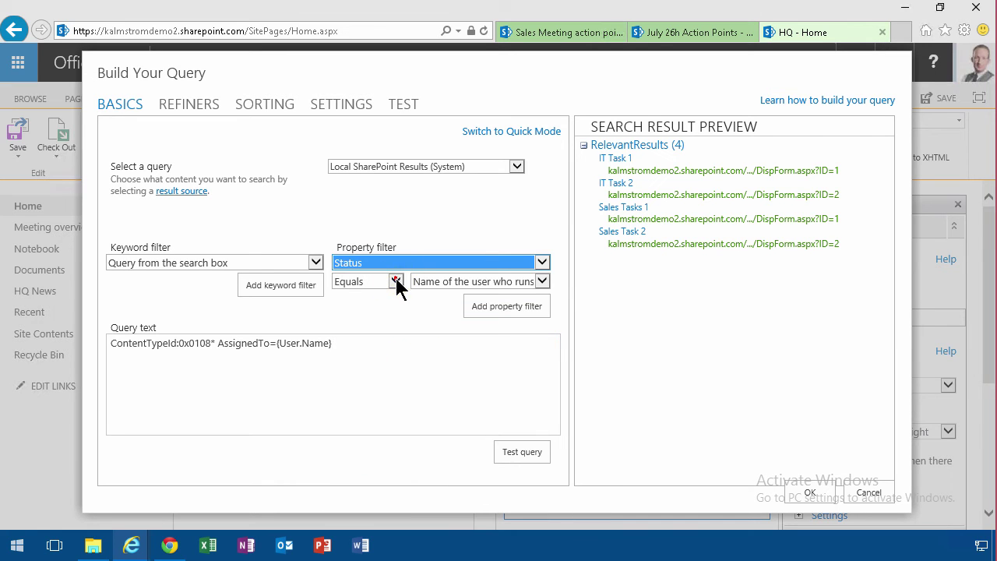
pyautogui.click(396, 282)
pyautogui.click(372, 350)
pyautogui.click(503, 282)
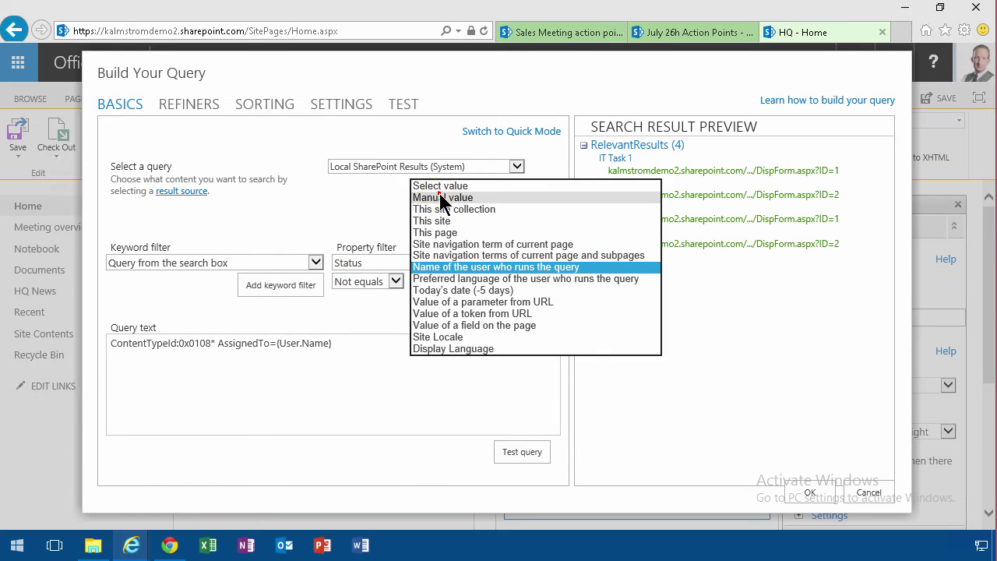
pyautogui.click(441, 198)
pyautogui.click(459, 300)
pyautogui.write('Completed')
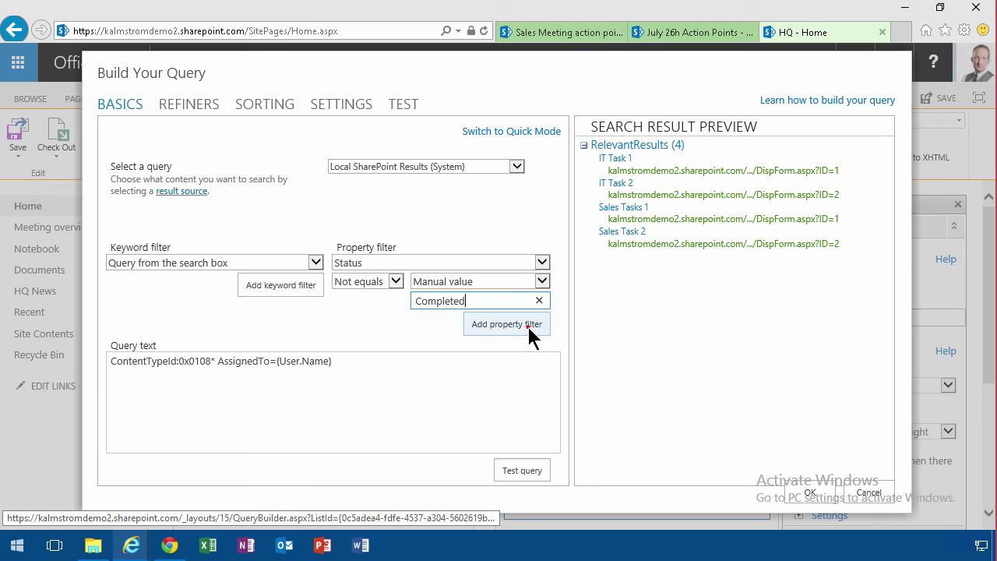
pyautogui.click(529, 328)
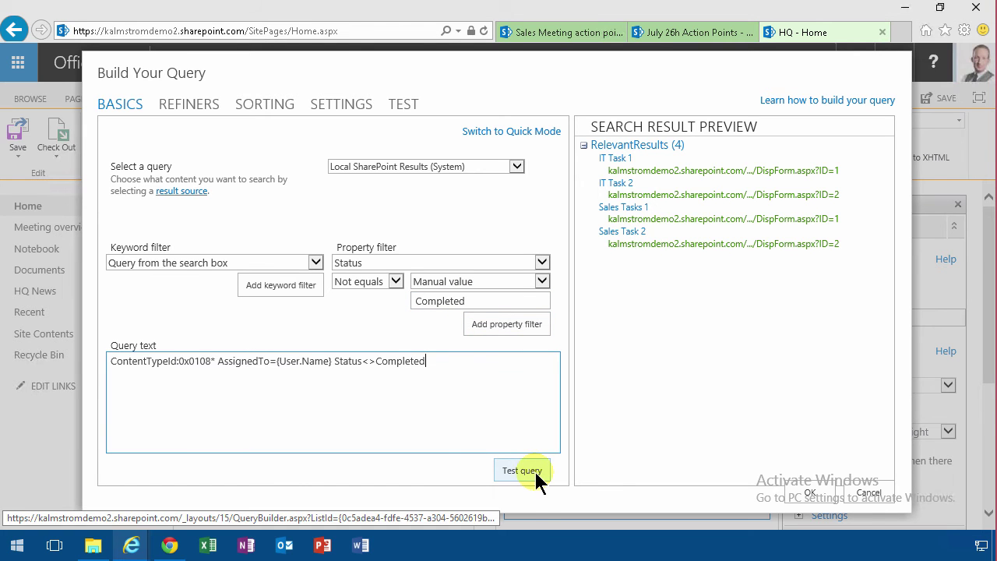
pyautogui.click(535, 471)
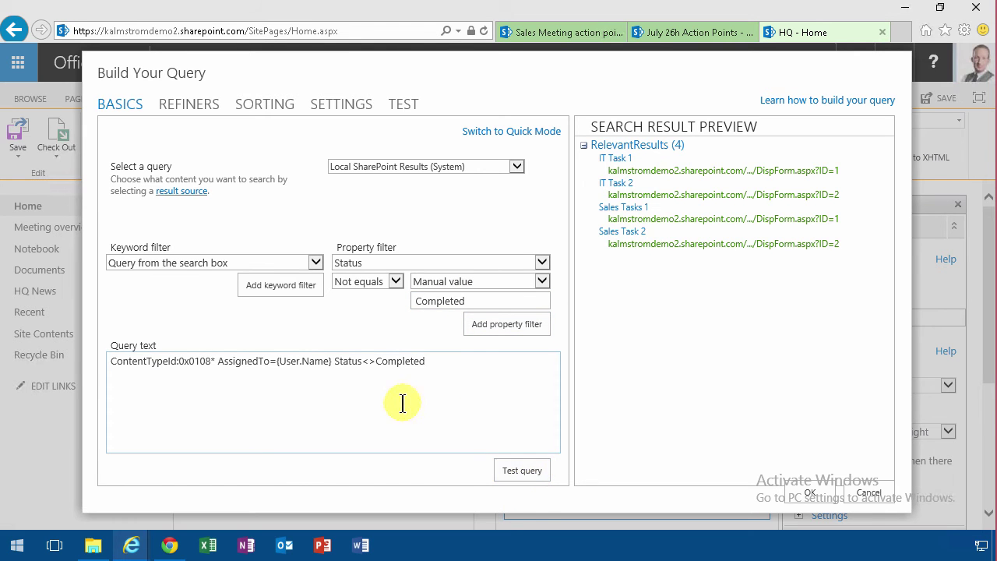
# Replace the Status clause with StatusOWSCHCS<>Completed and retest, leaving IT Task 1 and Sales Task 1.
pyautogui.click(413, 265)
pyautogui.click(396, 270)
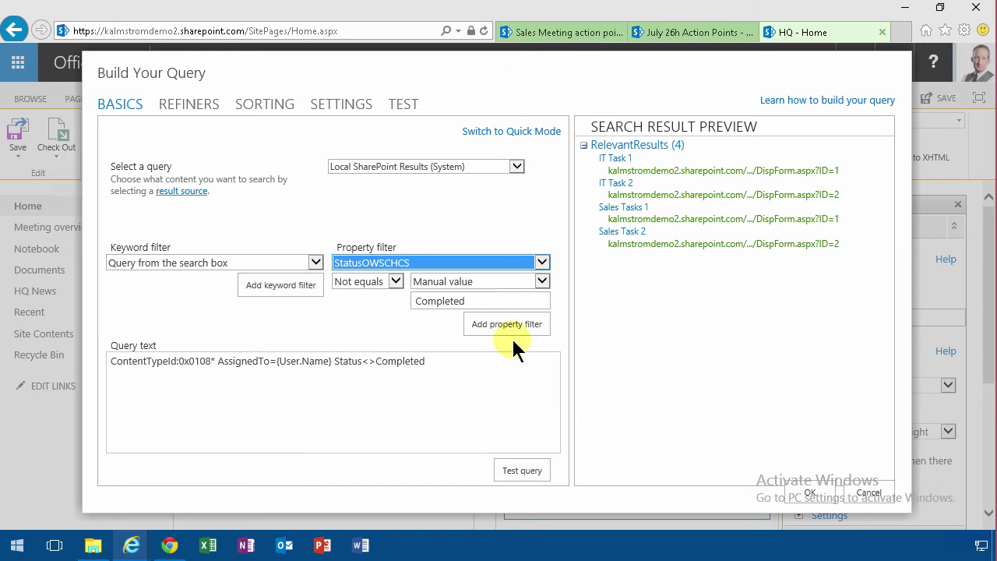
pyautogui.click(513, 331)
pyautogui.moveTo(426, 360); pyautogui.dragTo(331, 362)
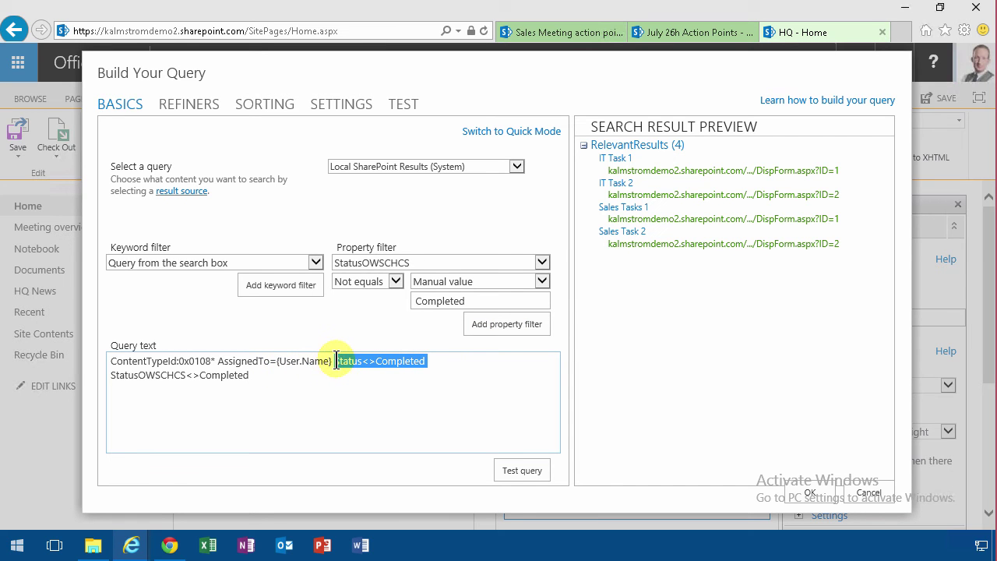
pyautogui.press('Delete')
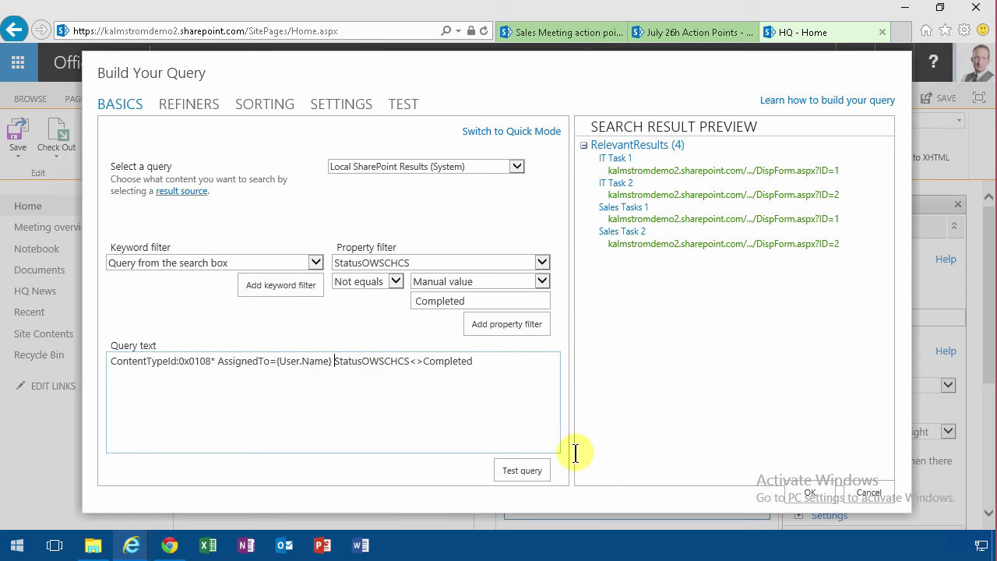
pyautogui.click(522, 470)
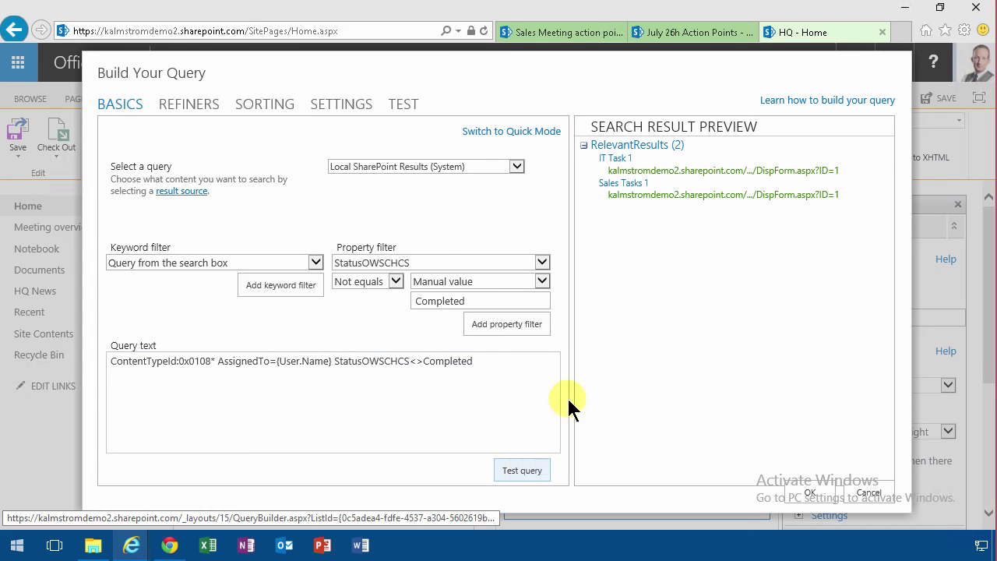
pyautogui.moveTo(476, 361); pyautogui.dragTo(89, 356)
pyautogui.click(655, 392)
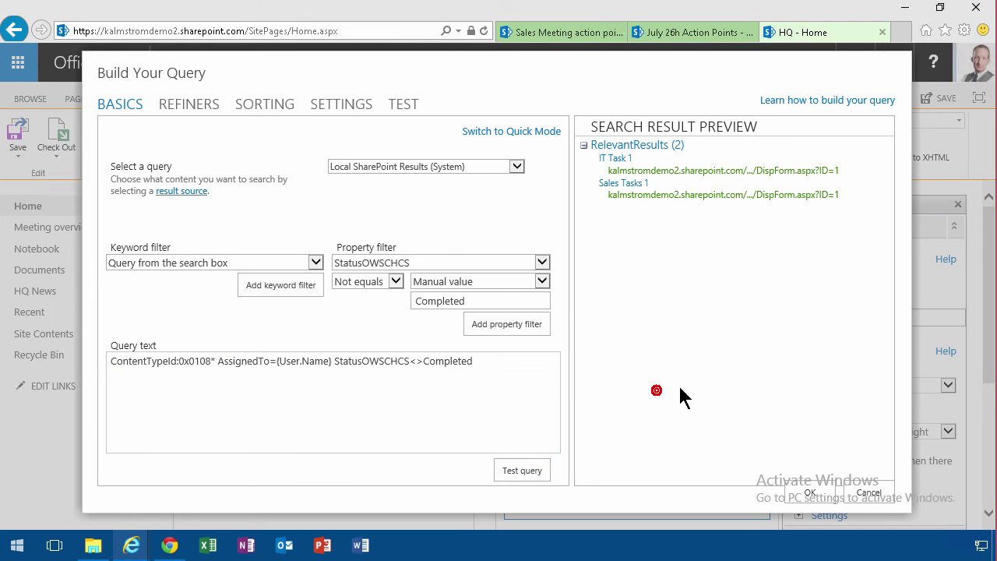
# Show up to 50 items with the List with Paging control and Two lines item template, then apply.
pyautogui.click(809, 494)
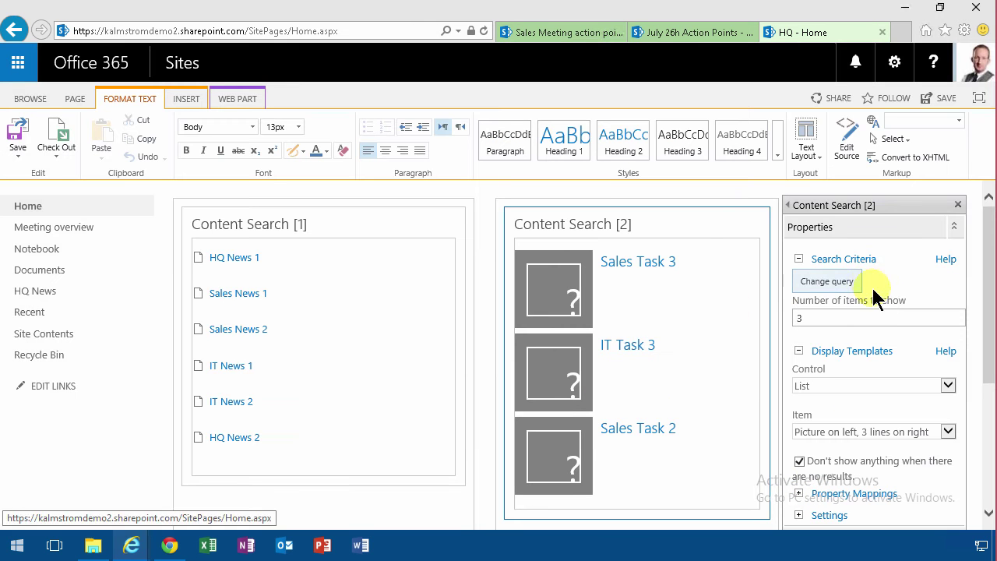
pyautogui.click(806, 317)
pyautogui.write('50')
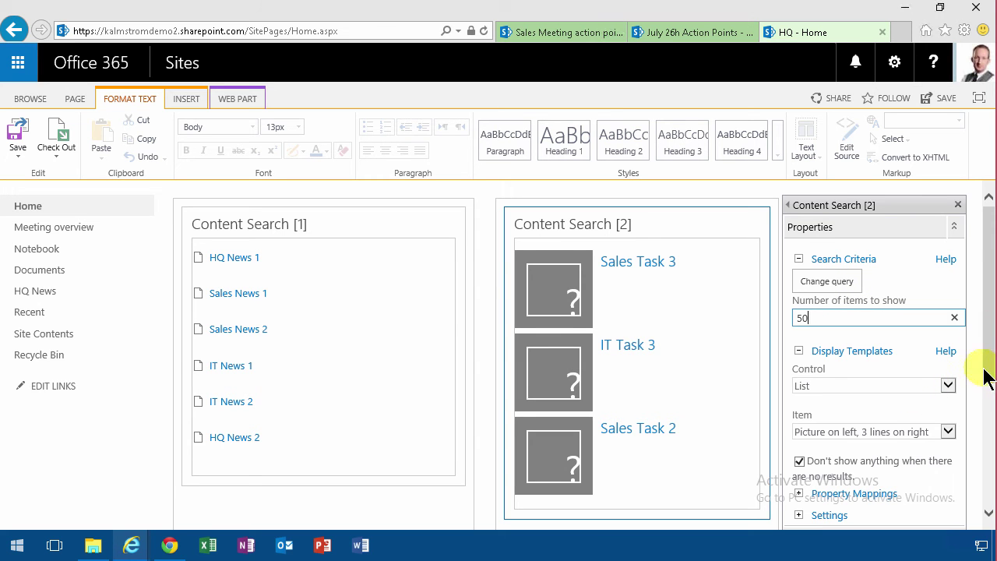
pyautogui.scroll(-1, 987, 378)
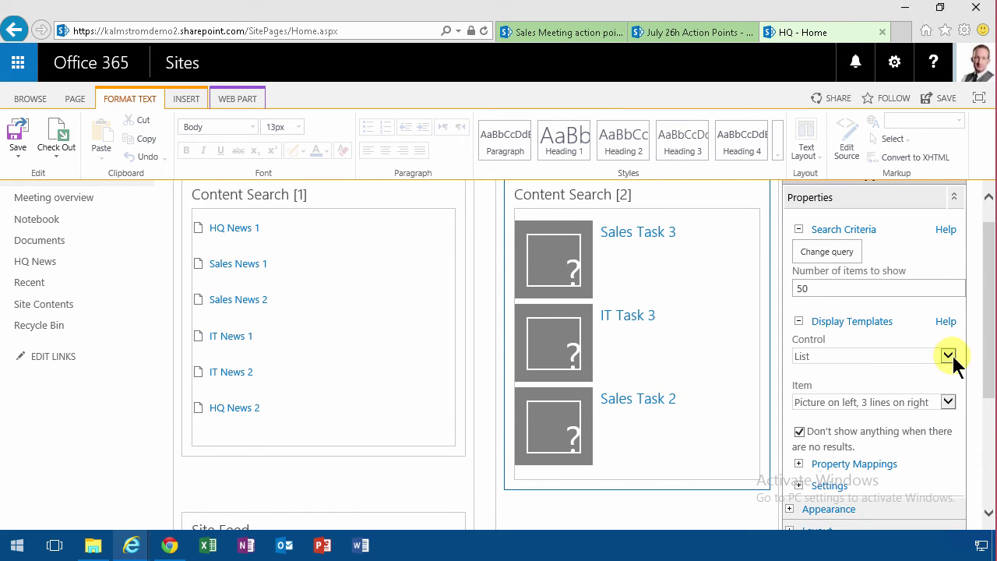
pyautogui.click(949, 355)
pyautogui.click(861, 366)
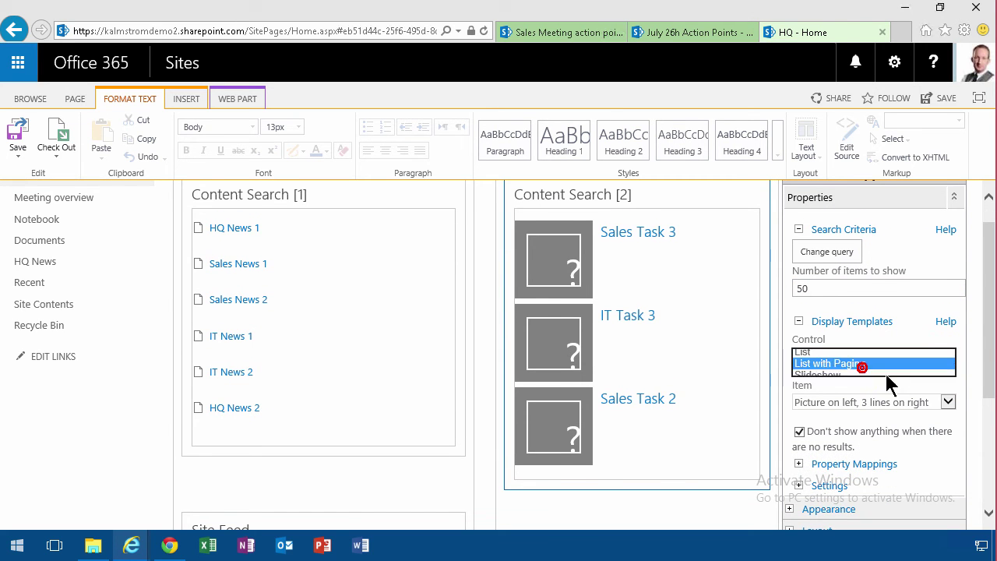
pyautogui.click(948, 401)
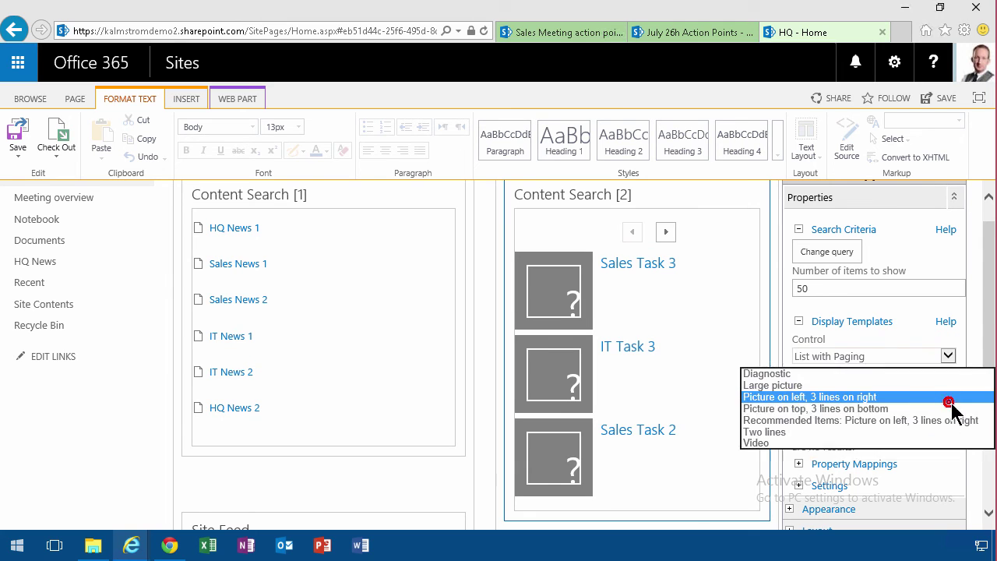
pyautogui.click(781, 427)
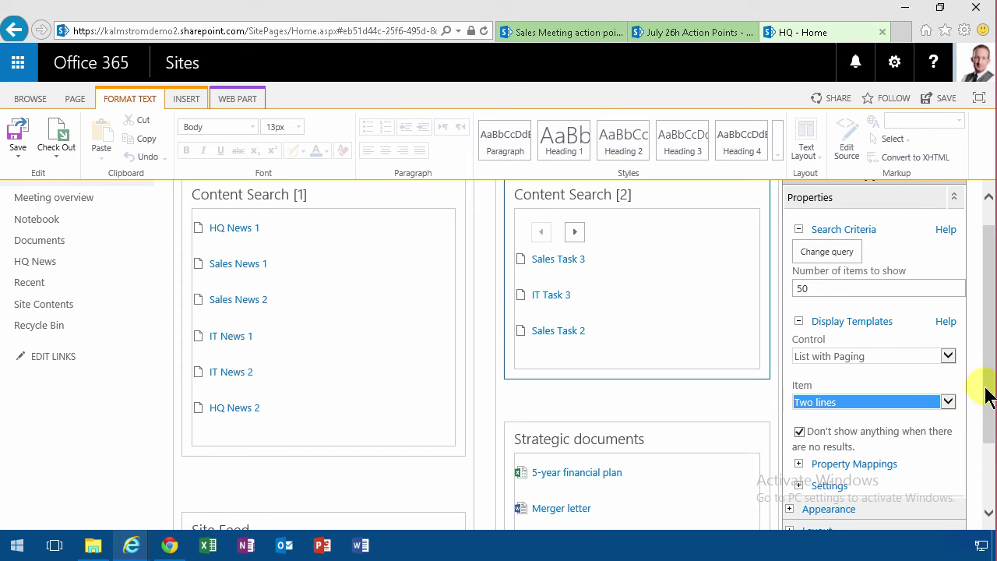
pyautogui.scroll(-2, 988, 460)
pyautogui.click(938, 483)
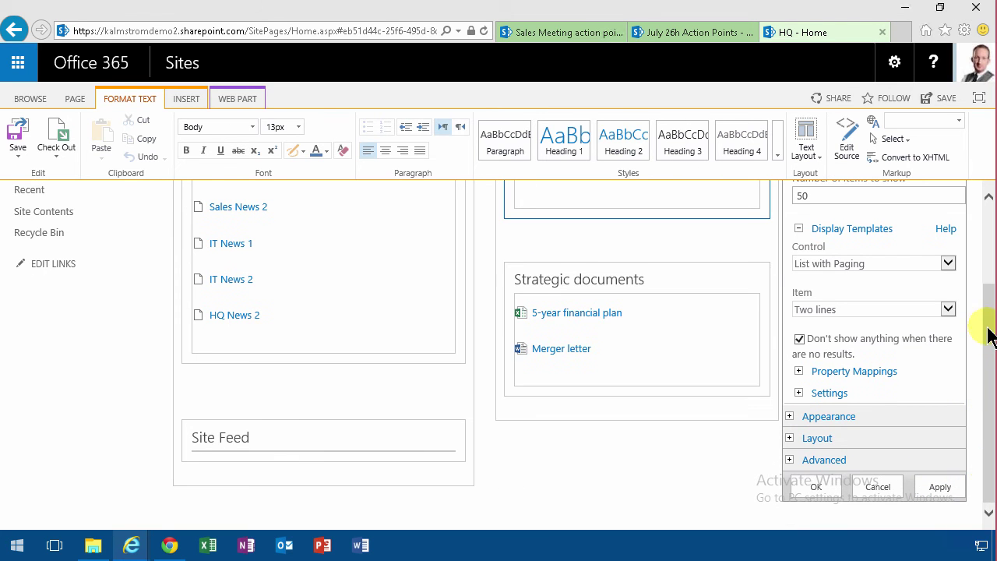
pyautogui.scroll(3, 988, 333)
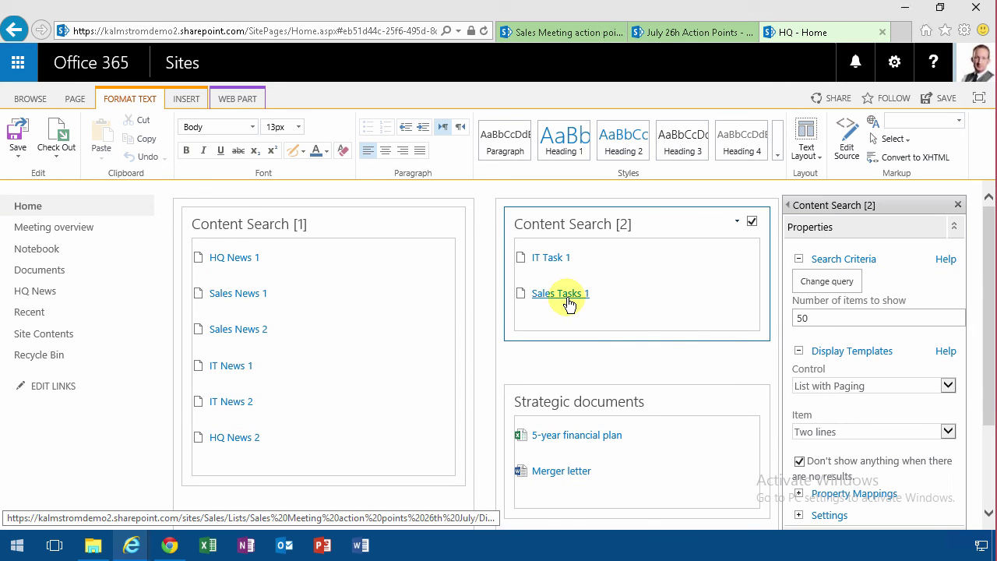
# Retitle the web part 'My open tasks', set Chrome Type to Title and Border, and apply.
pyautogui.moveTo(990, 395); pyautogui.dragTo(989, 485)
pyautogui.click(789, 414)
pyautogui.tripleClick(868, 462)
pyautogui.press('BackSpace')
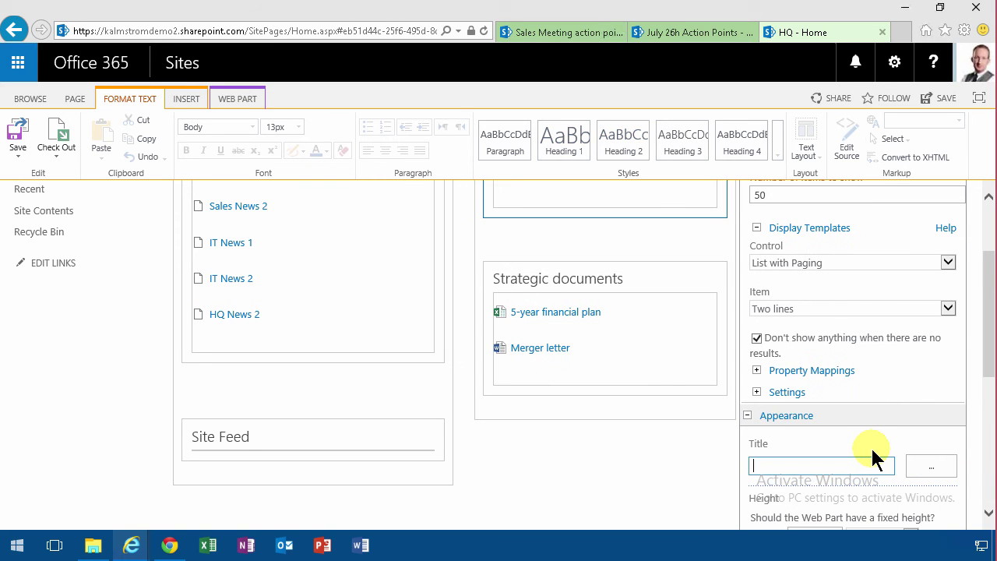
pyautogui.write('My open tasks')
pyautogui.moveTo(985, 363); pyautogui.dragTo(986, 511)
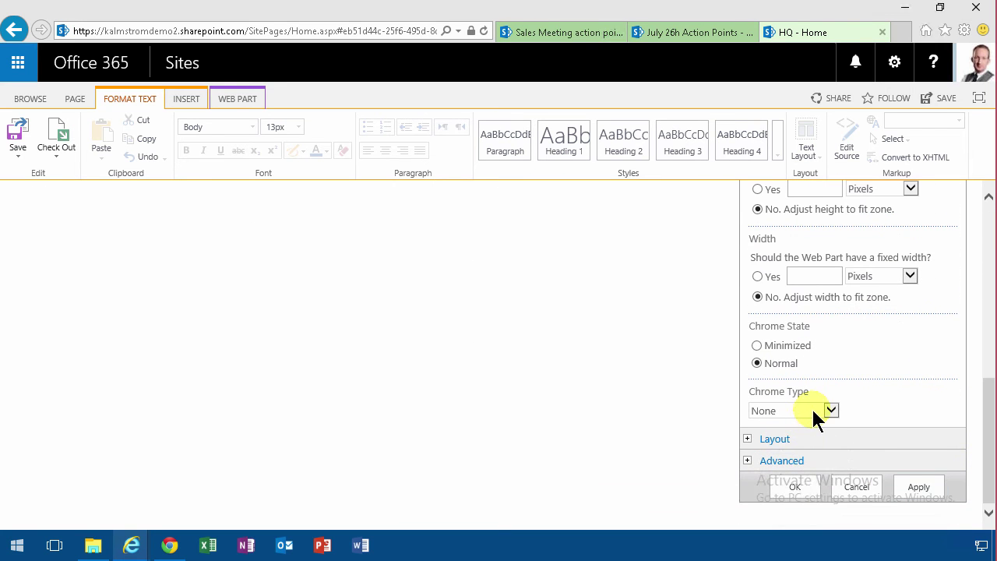
pyautogui.click(813, 411)
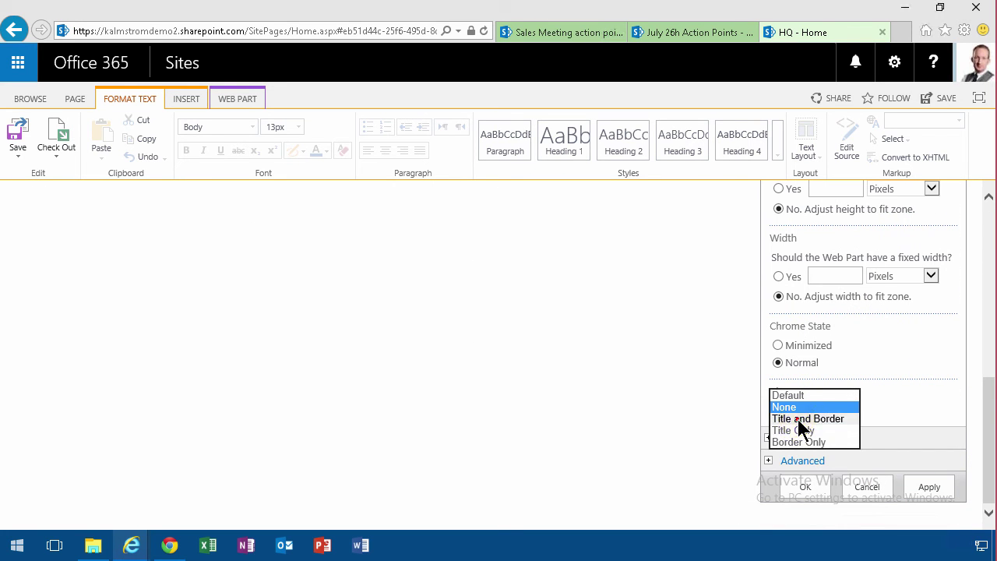
pyautogui.click(798, 420)
pyautogui.click(928, 487)
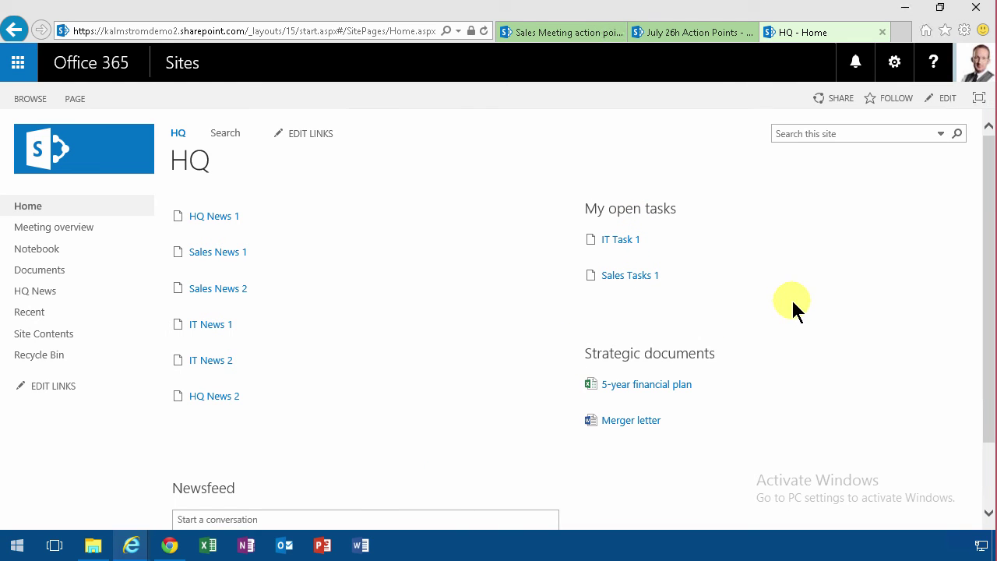
# Switch to the other user's browser window showing the HQ home page.
pyautogui.click(169, 544)
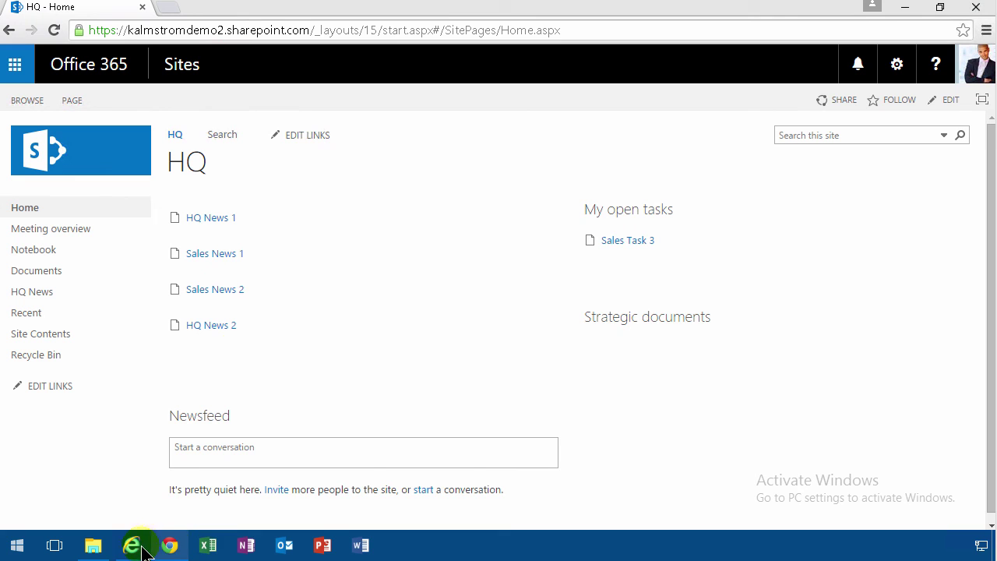
# From the IT site's Site permissions, check the colleague's permissions, revealing only Limited Access.
pyautogui.moveTo(133, 547)
pyautogui.moveTo(233, 477)
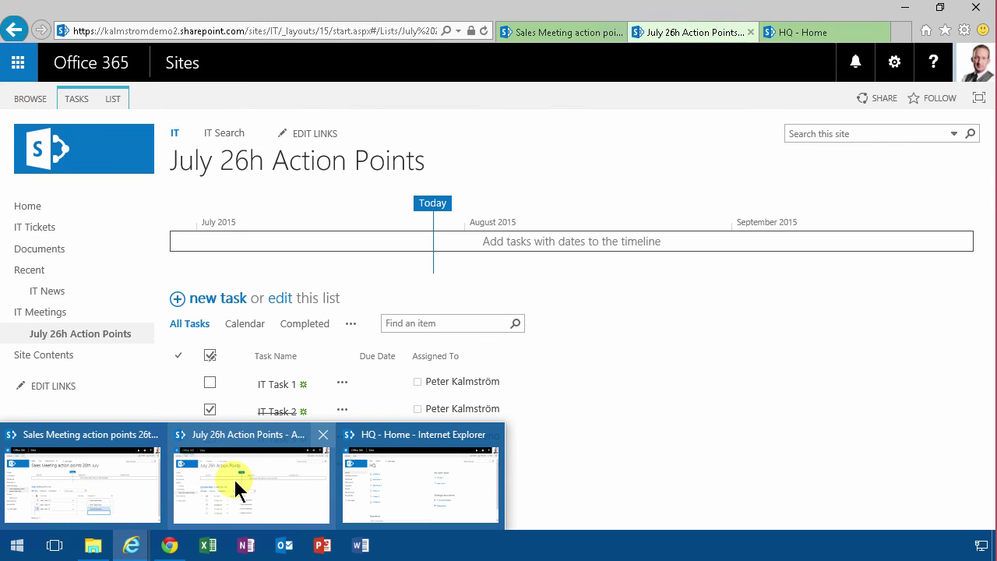
pyautogui.click(233, 477)
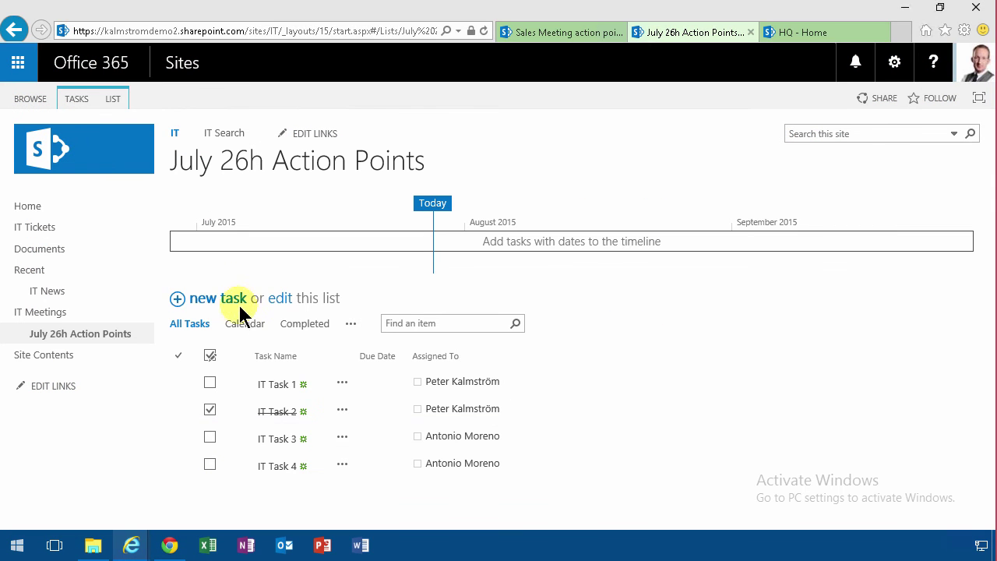
pyautogui.click(894, 62)
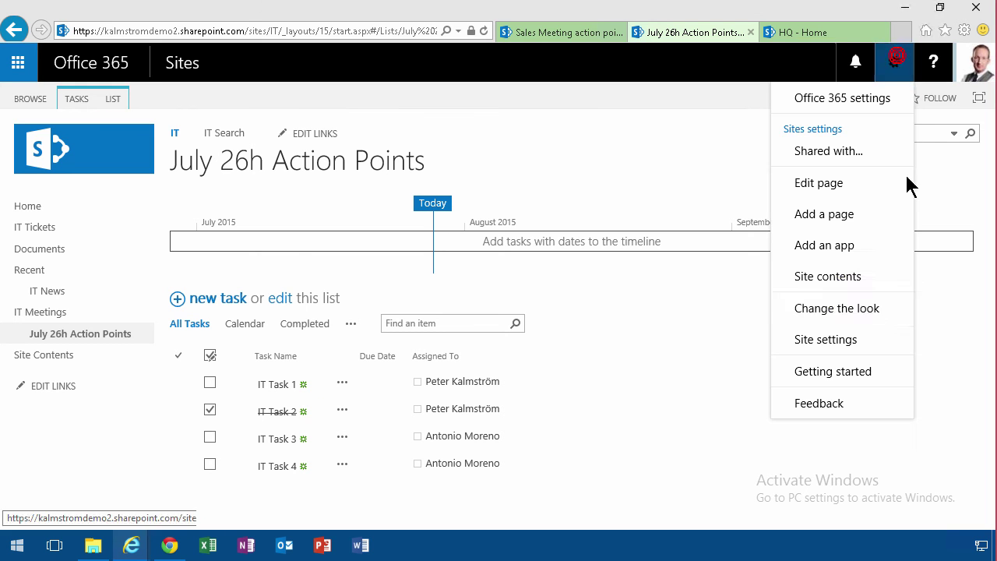
pyautogui.click(836, 336)
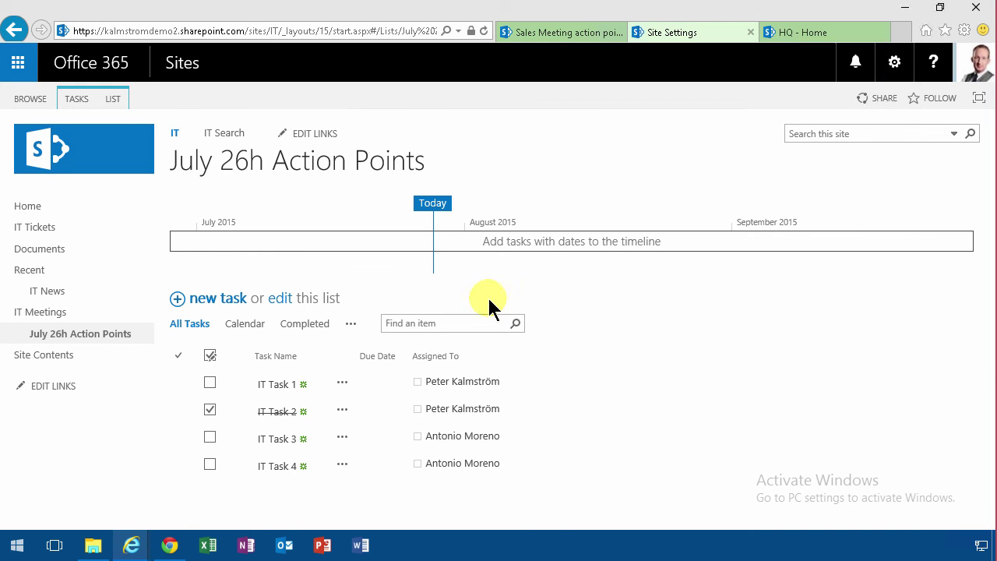
pyautogui.click(233, 232)
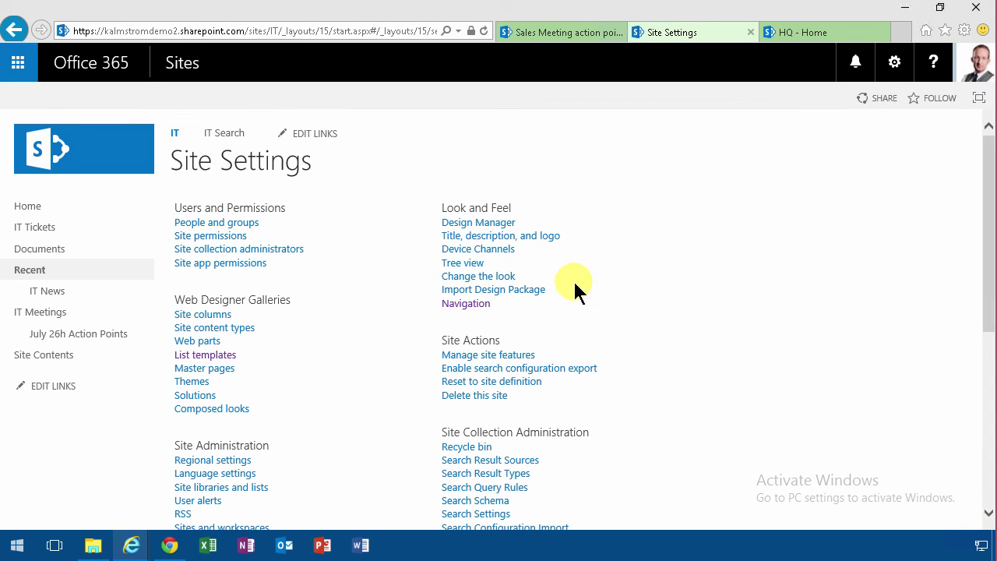
pyautogui.click(225, 134)
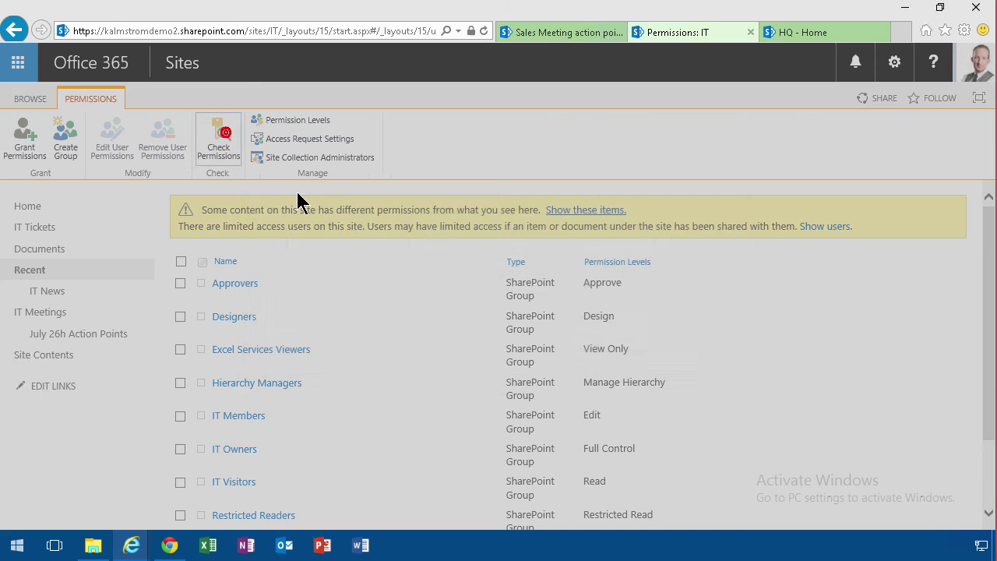
pyautogui.write('an')
pyautogui.click(440, 331)
pyautogui.click(653, 325)
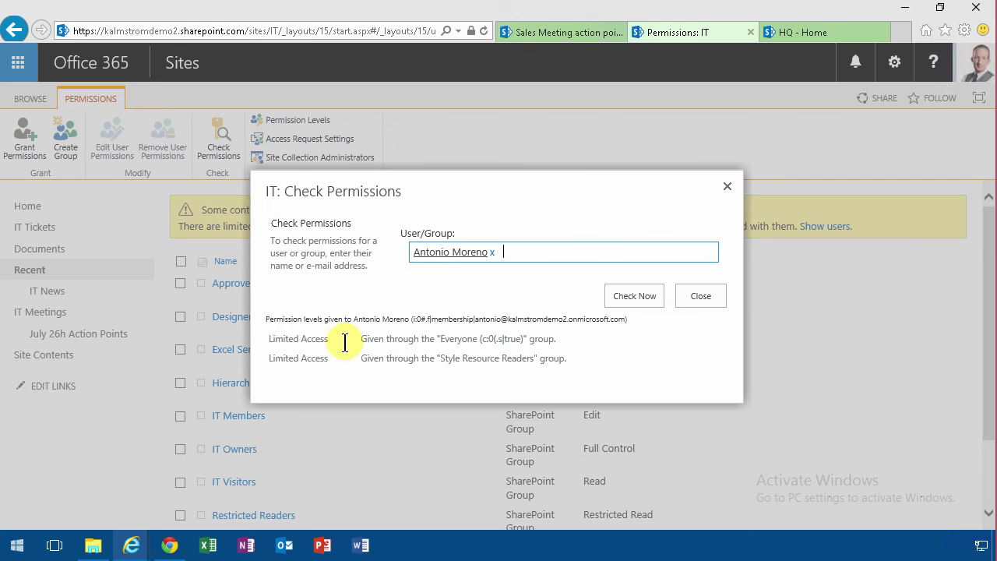
# Close the permission results and return to the other user's HQ home page window.
pyautogui.click(725, 190)
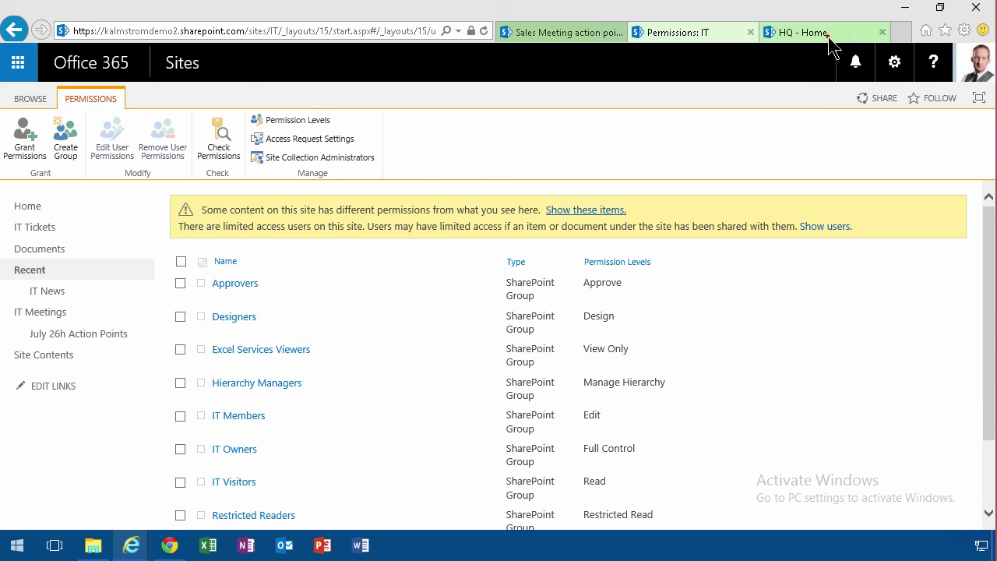
pyautogui.click(827, 33)
pyautogui.hotkey('alt', 'Tab')
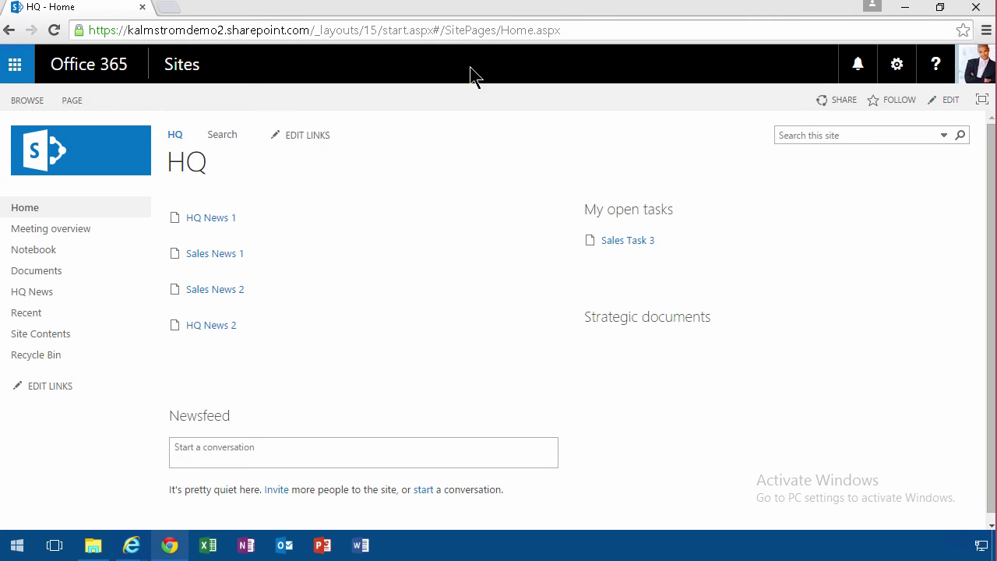